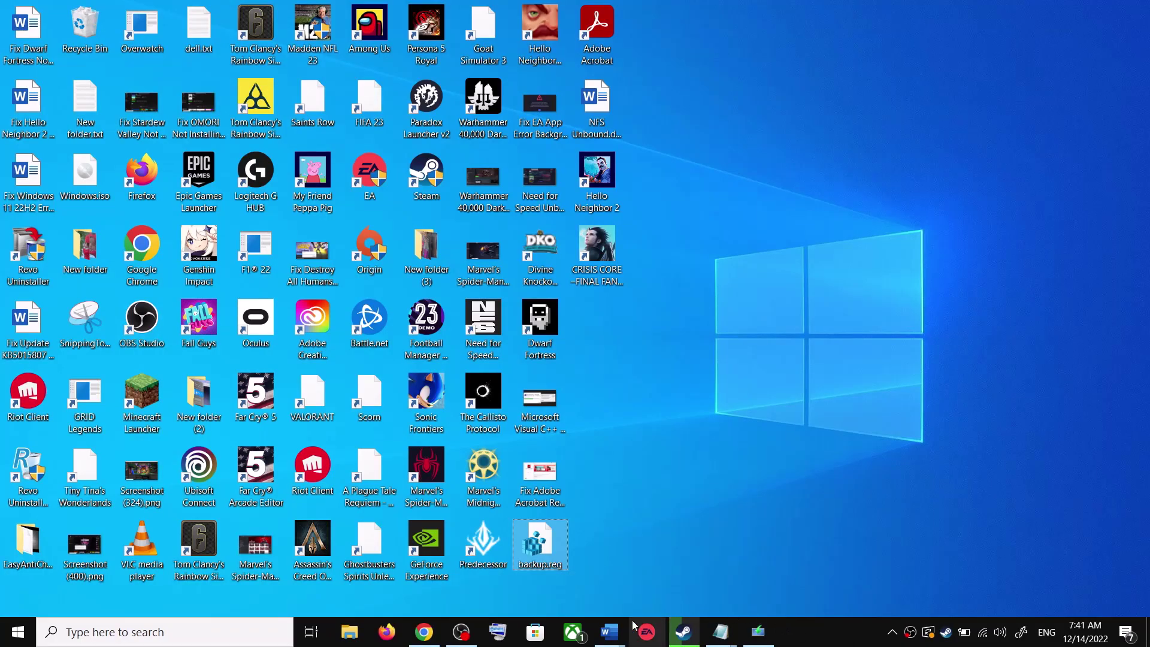
- Bring the 'Fix Update KB5015807 Not Installing On Windows 10' guide forward, then open Settings
{"action": "mouse_move", "coordinate": [614, 635]}
{"action": "left_click", "coordinate": [736, 569]}
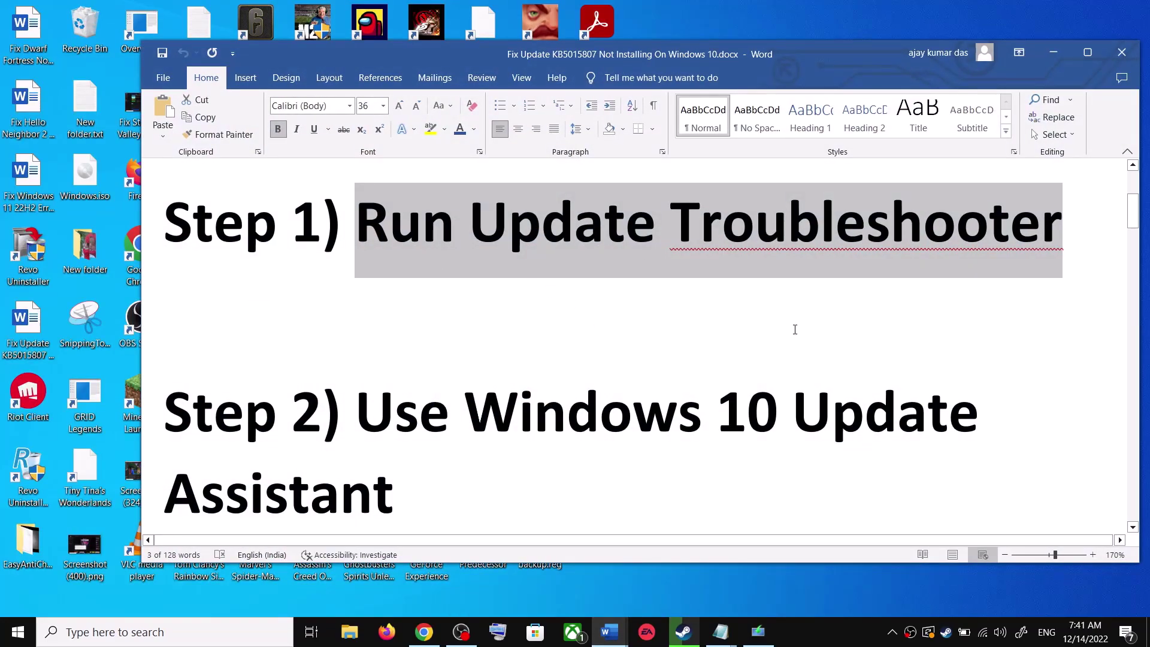
{"action": "key", "text": "super+i"}
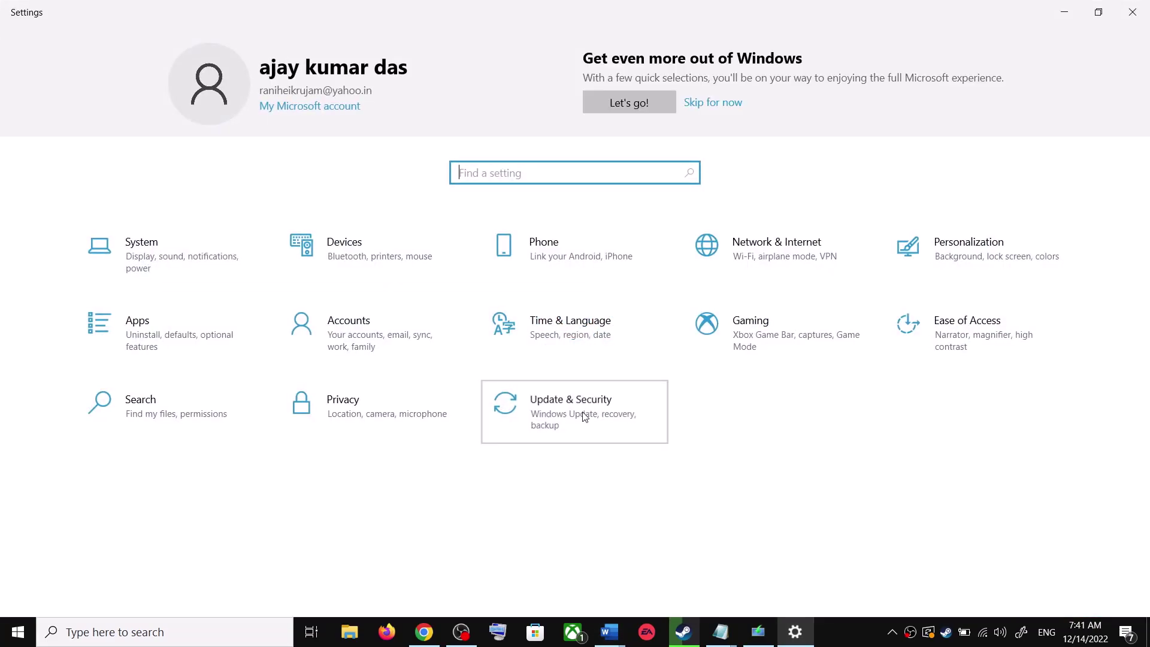
- Launch the Windows Update troubleshooter from Update & Security's additional troubleshooters
{"action": "left_click", "coordinate": [585, 418]}
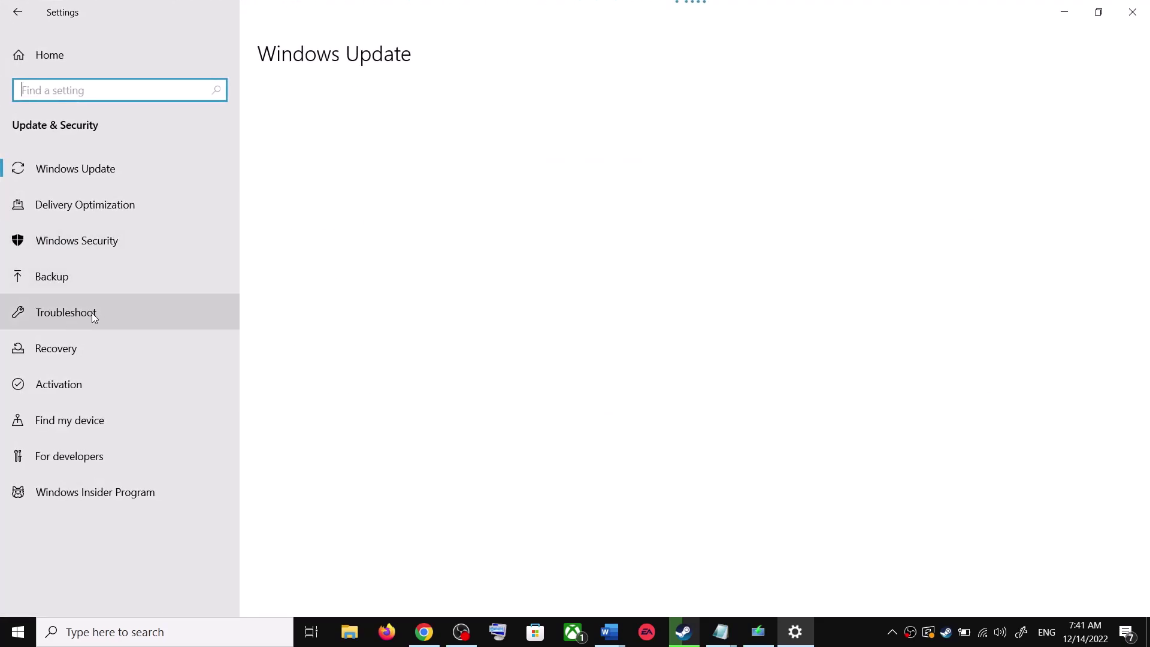
{"action": "left_click", "coordinate": [91, 313]}
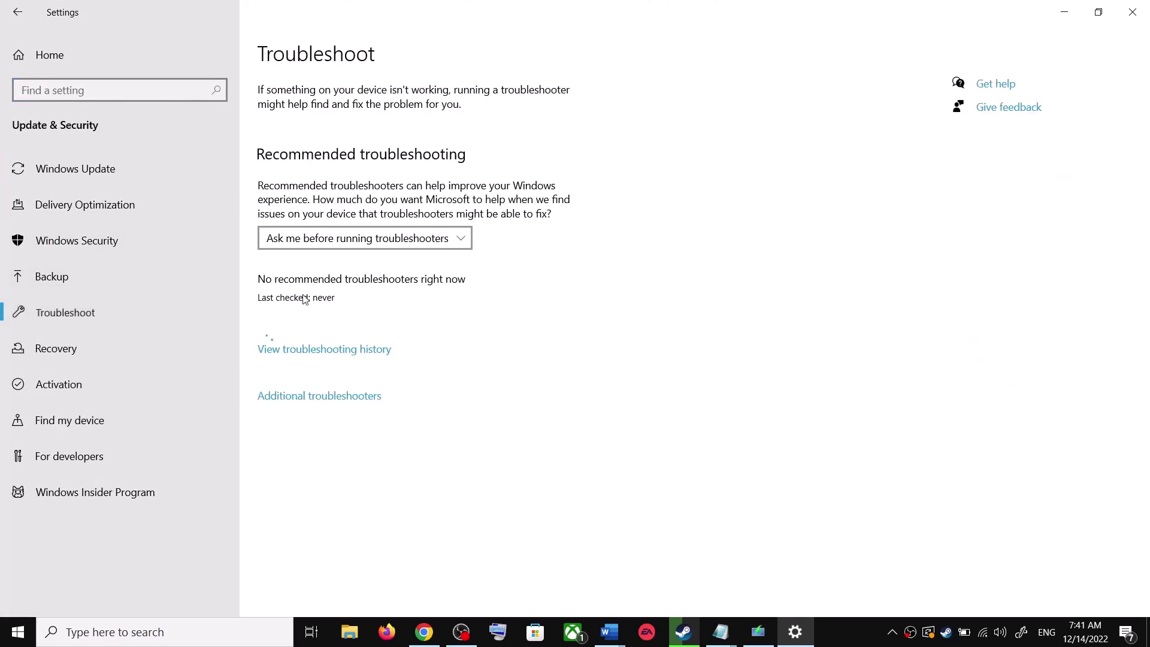
{"action": "left_click", "coordinate": [338, 400]}
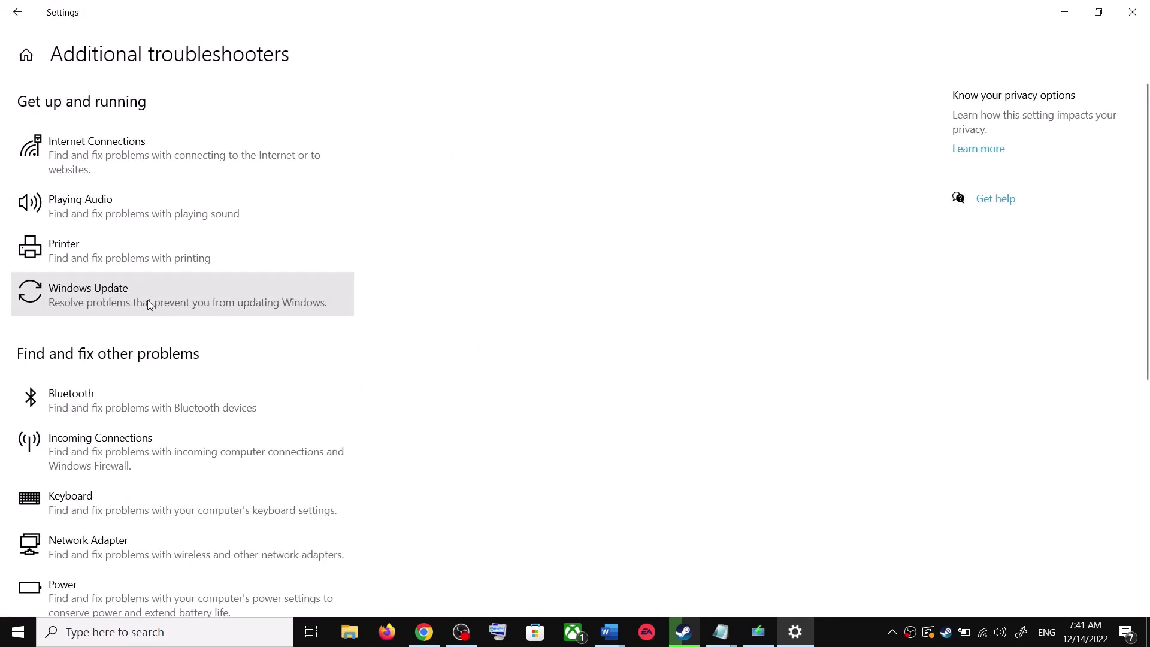
{"action": "left_click", "coordinate": [142, 302]}
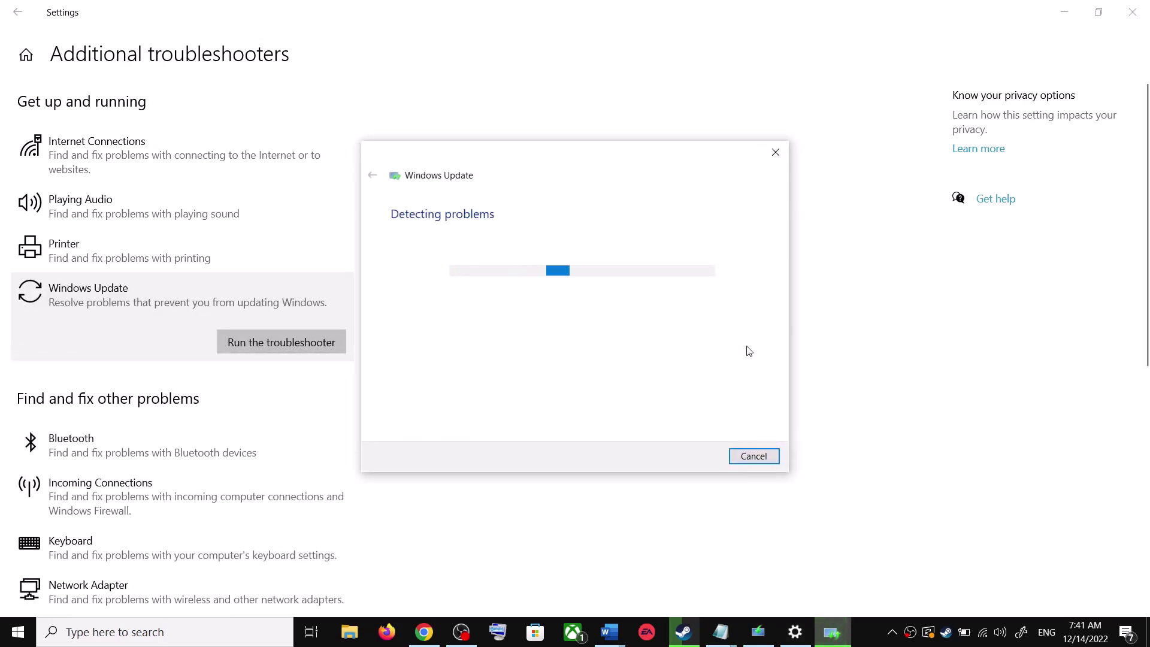
- Restart the computer from the Start menu's power options
{"action": "left_click", "coordinate": [11, 643]}
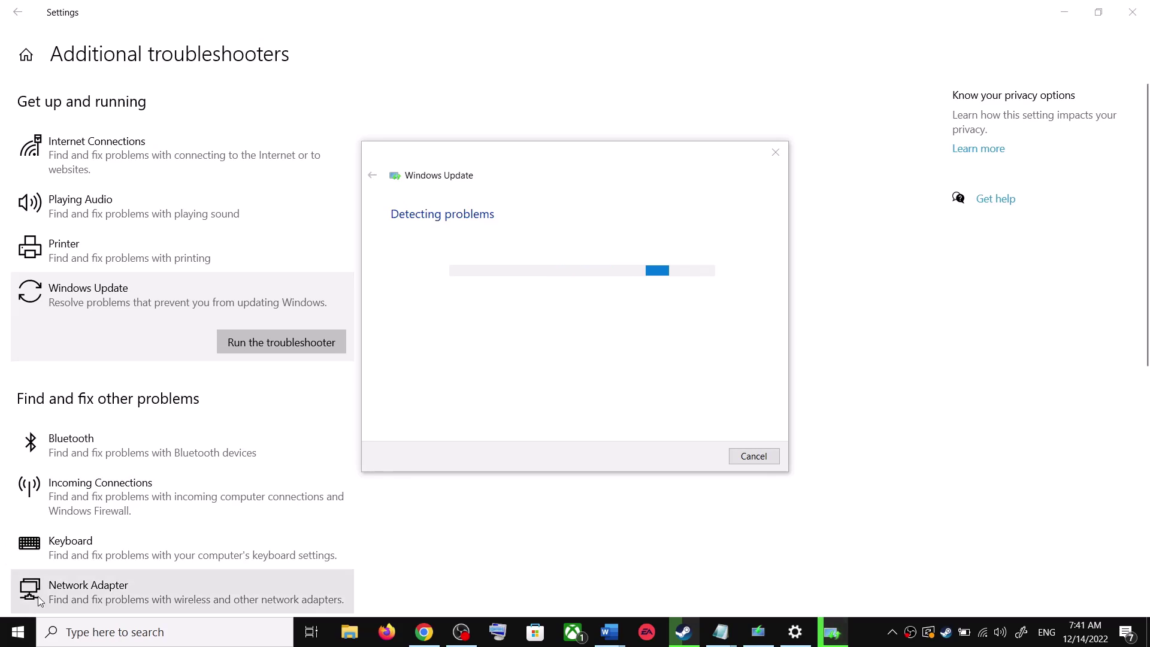
{"action": "left_click", "coordinate": [20, 598]}
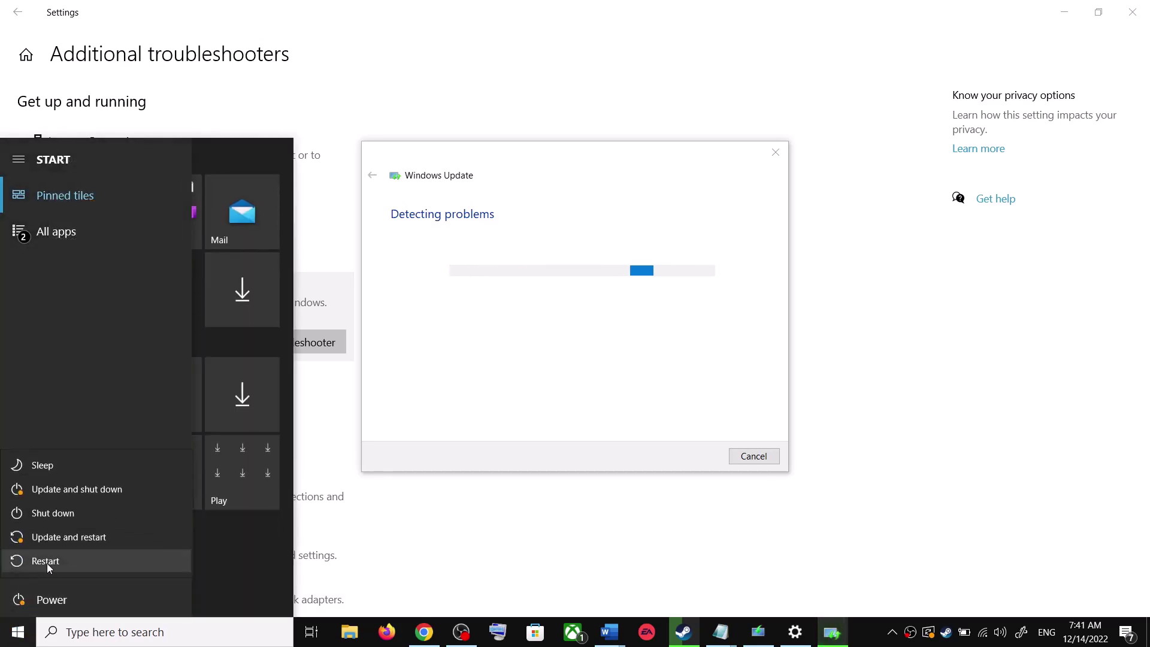
{"action": "left_click", "coordinate": [707, 234]}
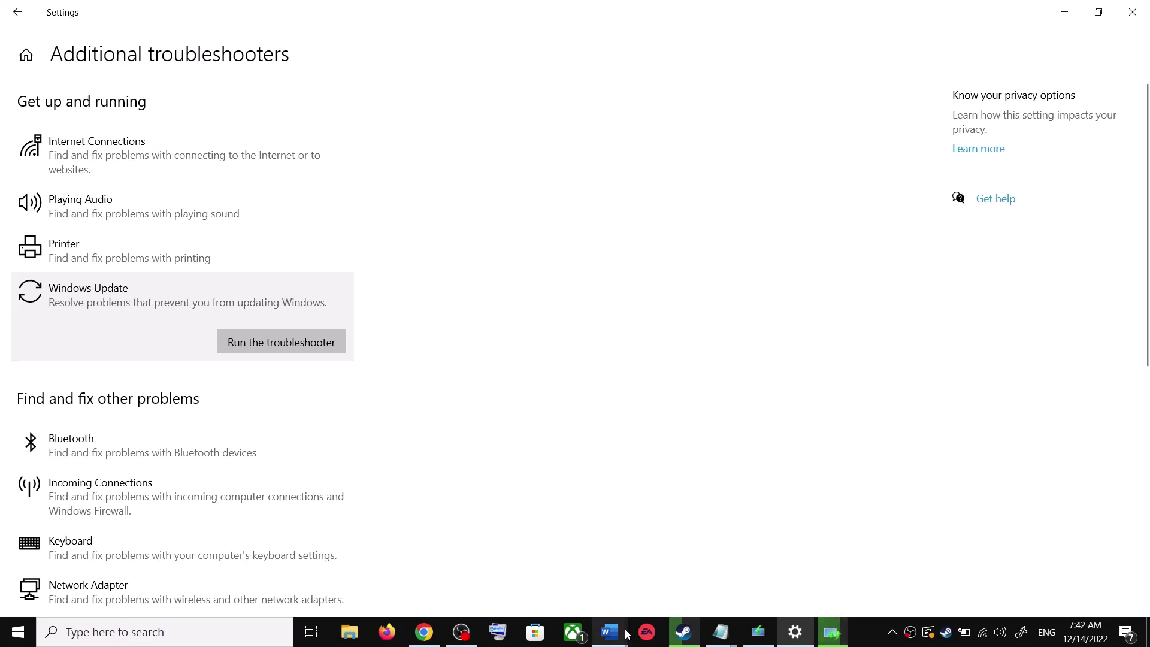
- Select the microsoft.com Windows 10 download link under Step 2 of the Word guide
{"action": "mouse_move", "coordinate": [624, 633]}
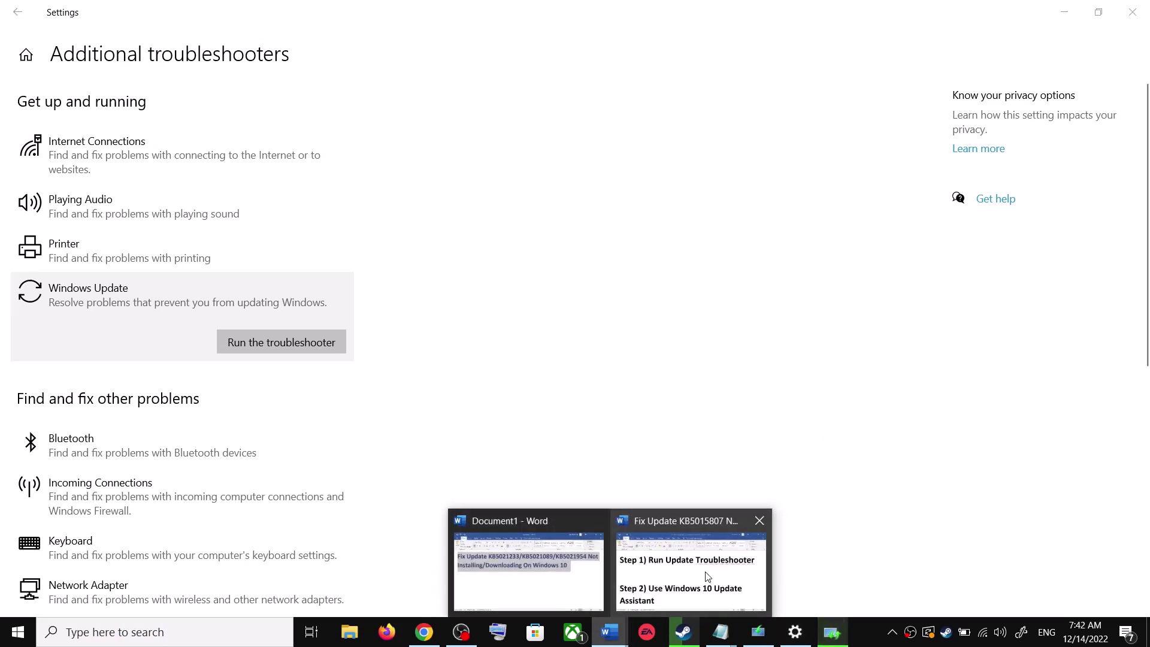
{"action": "left_click", "coordinate": [706, 574]}
{"action": "scroll", "coordinate": [388, 417], "scroll_direction": "down", "scroll_amount": 1}
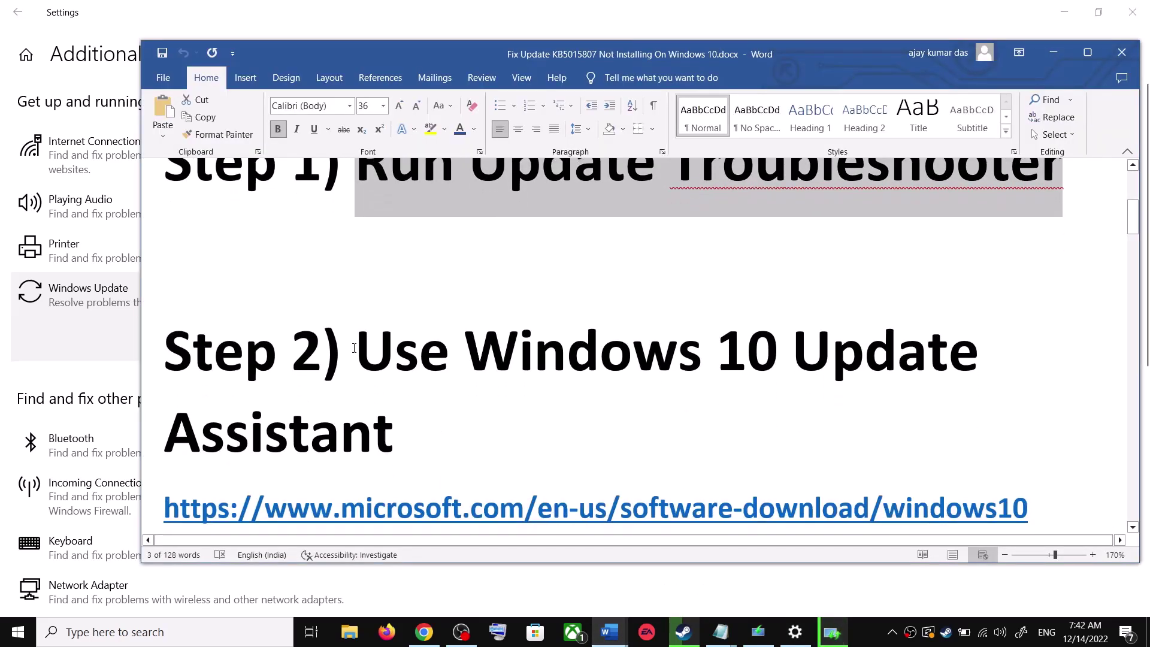
{"action": "left_click_drag", "start_coordinate": [358, 354], "coordinate": [422, 415]}
{"action": "scroll", "coordinate": [486, 465], "scroll_direction": "down", "scroll_amount": 1}
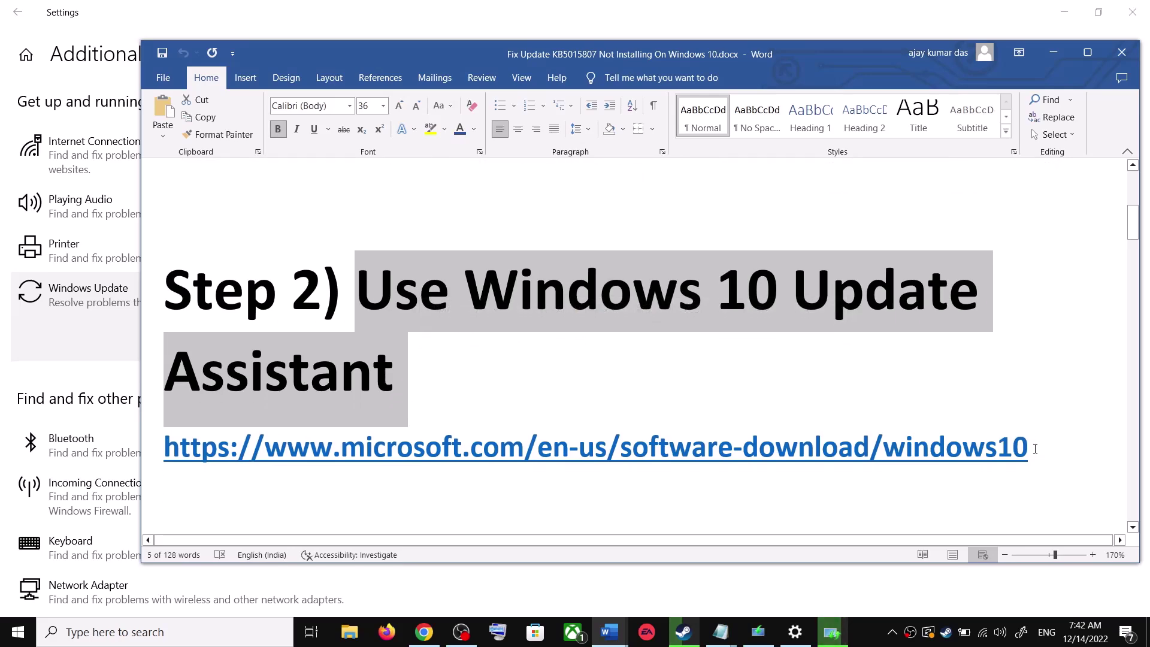
{"action": "left_click_drag", "start_coordinate": [1035, 449], "coordinate": [269, 462]}
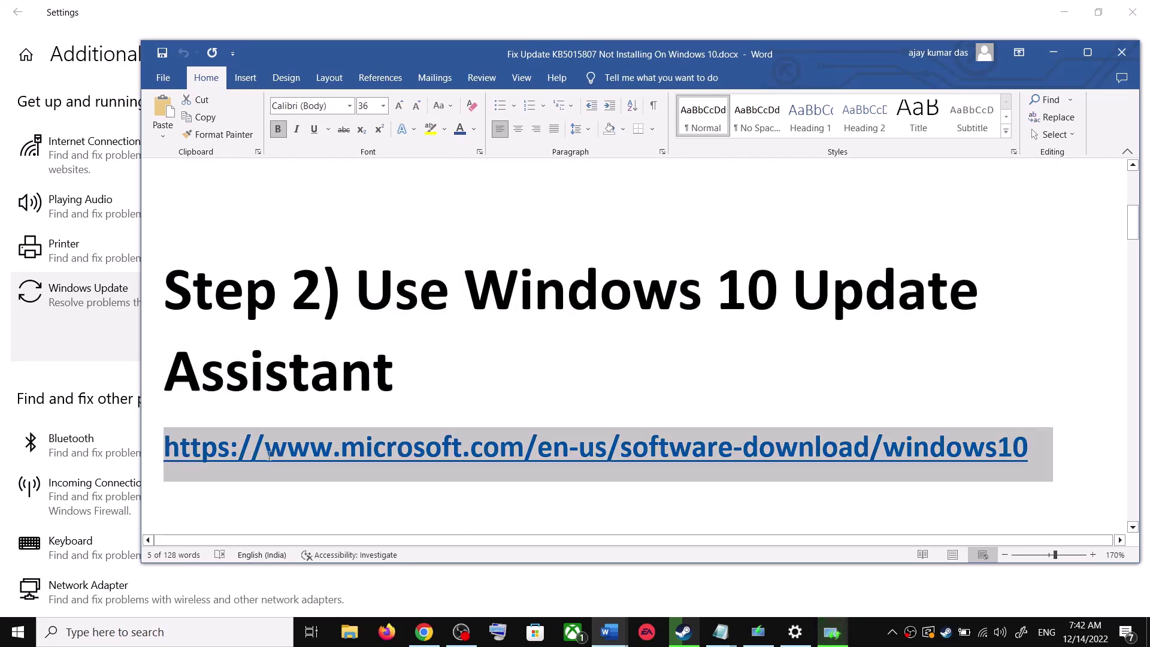
{"action": "left_click", "coordinate": [433, 639]}
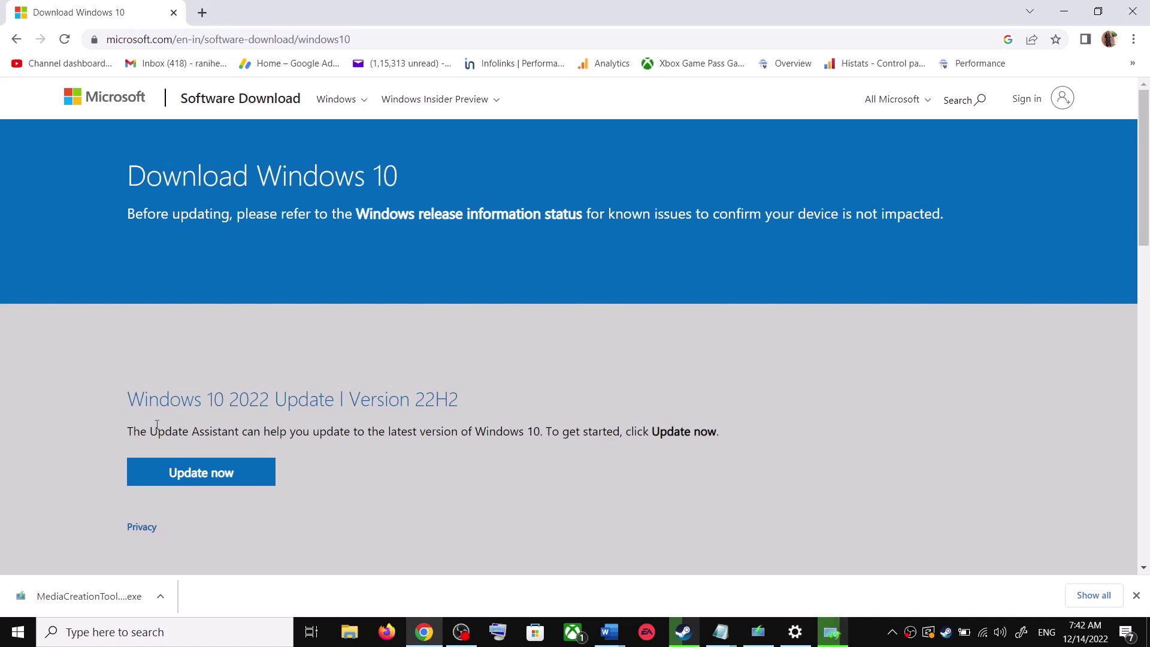
- Download the Windows 10 Update Assistant with the page's Update now button
{"action": "left_click_drag", "start_coordinate": [149, 433], "coordinate": [239, 433]}
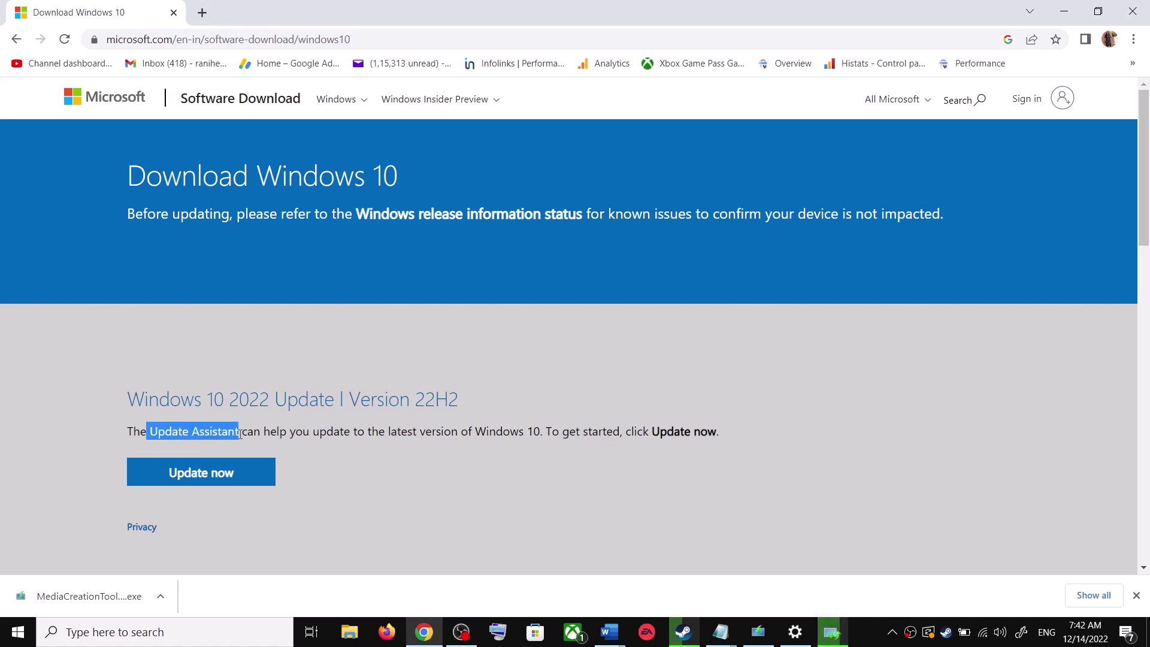
{"action": "left_click", "coordinate": [229, 475]}
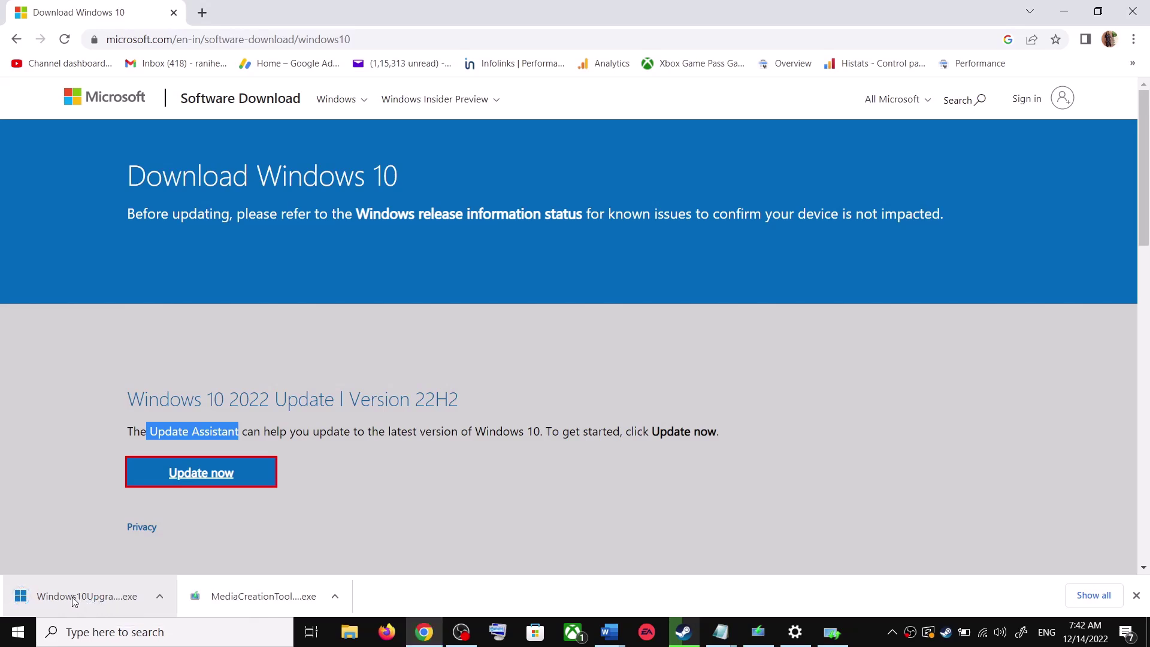
- Run Windows10Upgrade and close the assistant once it reports the latest Windows 10
{"action": "left_click", "coordinate": [75, 599]}
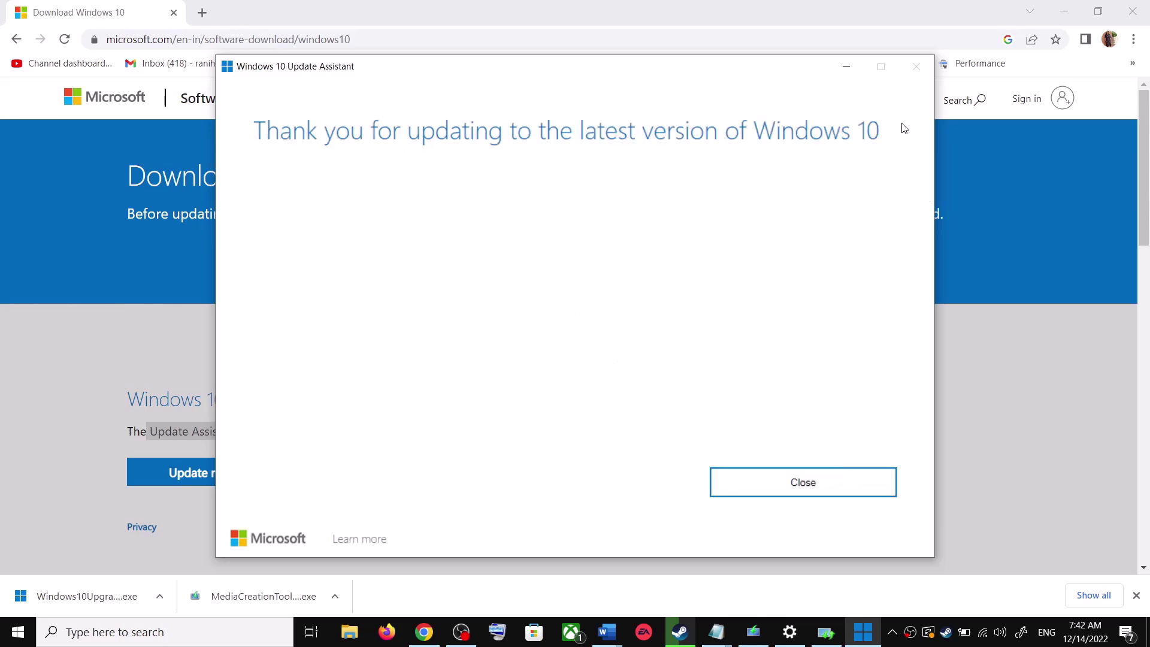
{"action": "left_click", "coordinate": [837, 484]}
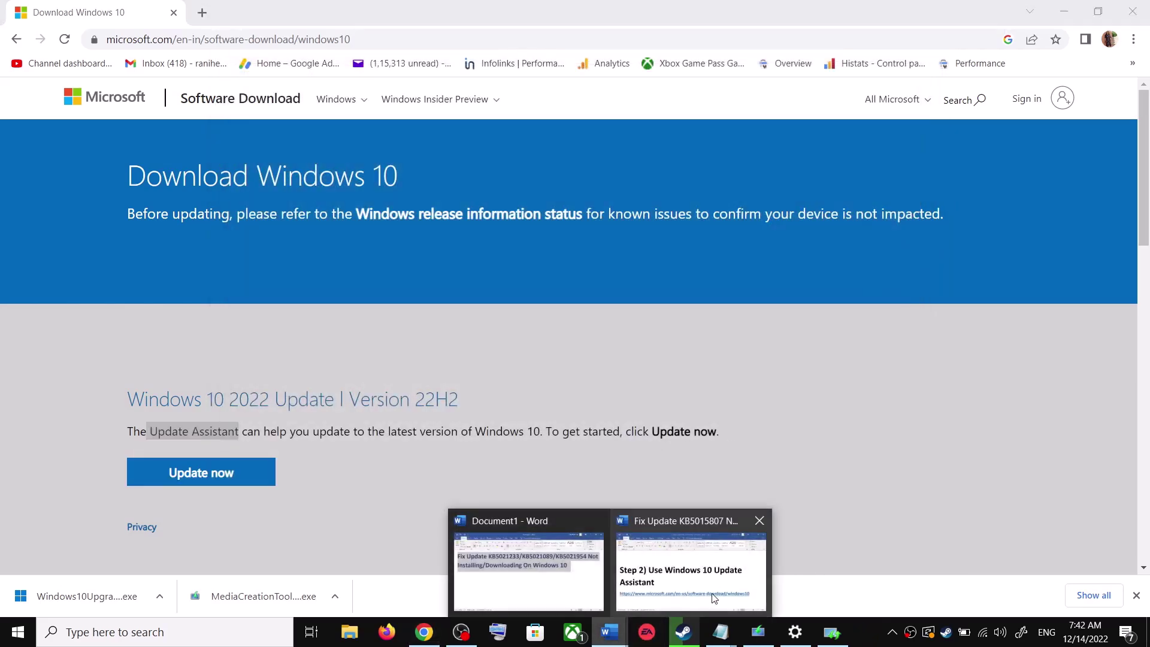
- Copy the Step 3 commands, SC config trustedinstaller start=auto through net start appidsvc
{"action": "left_click", "coordinate": [713, 593]}
{"action": "scroll", "coordinate": [472, 409], "scroll_direction": "down", "scroll_amount": 1}
{"action": "scroll", "coordinate": [472, 409], "scroll_direction": "down", "scroll_amount": 3}
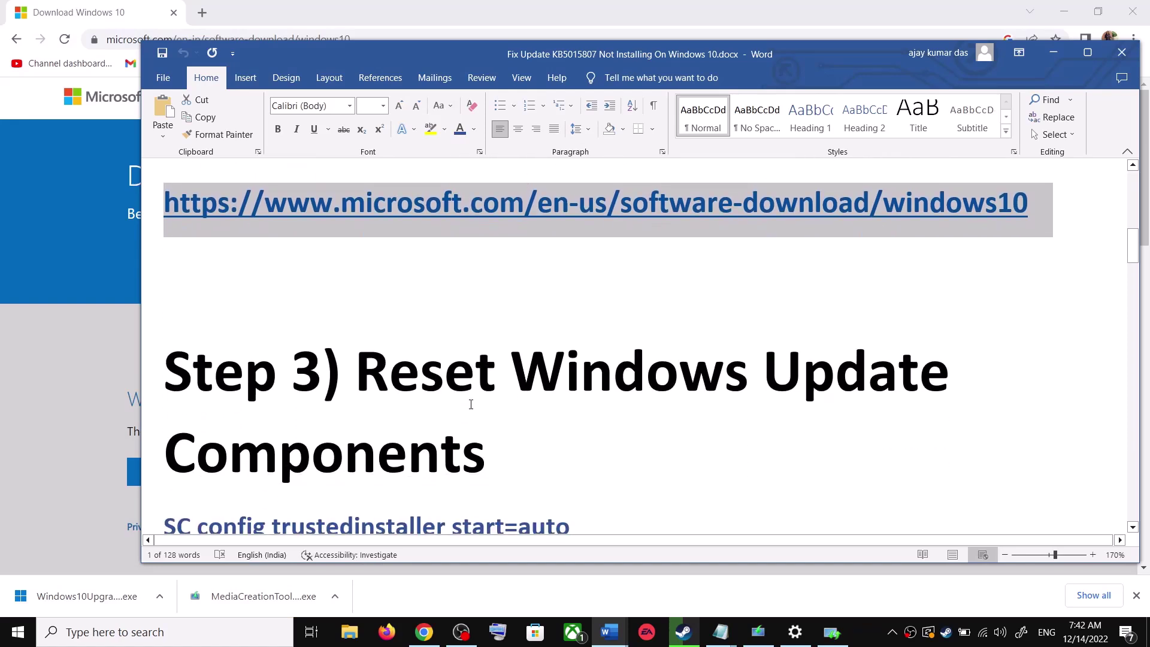
{"action": "left_click_drag", "start_coordinate": [419, 356], "coordinate": [498, 441]}
{"action": "scroll", "coordinate": [242, 423], "scroll_direction": "down", "scroll_amount": 2}
{"action": "left_click", "coordinate": [242, 422]}
{"action": "left_click_drag", "start_coordinate": [167, 403], "coordinate": [369, 473]}
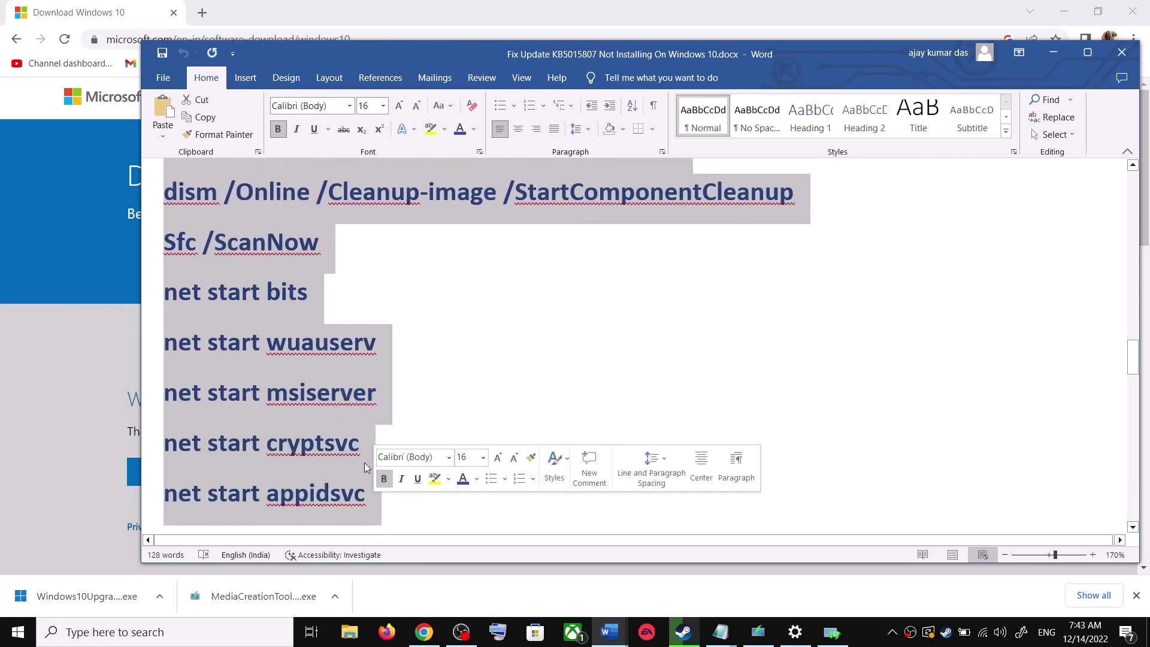
{"action": "scroll", "coordinate": [313, 382], "scroll_direction": "down", "scroll_amount": 1}
{"action": "right_click", "coordinate": [313, 382]}
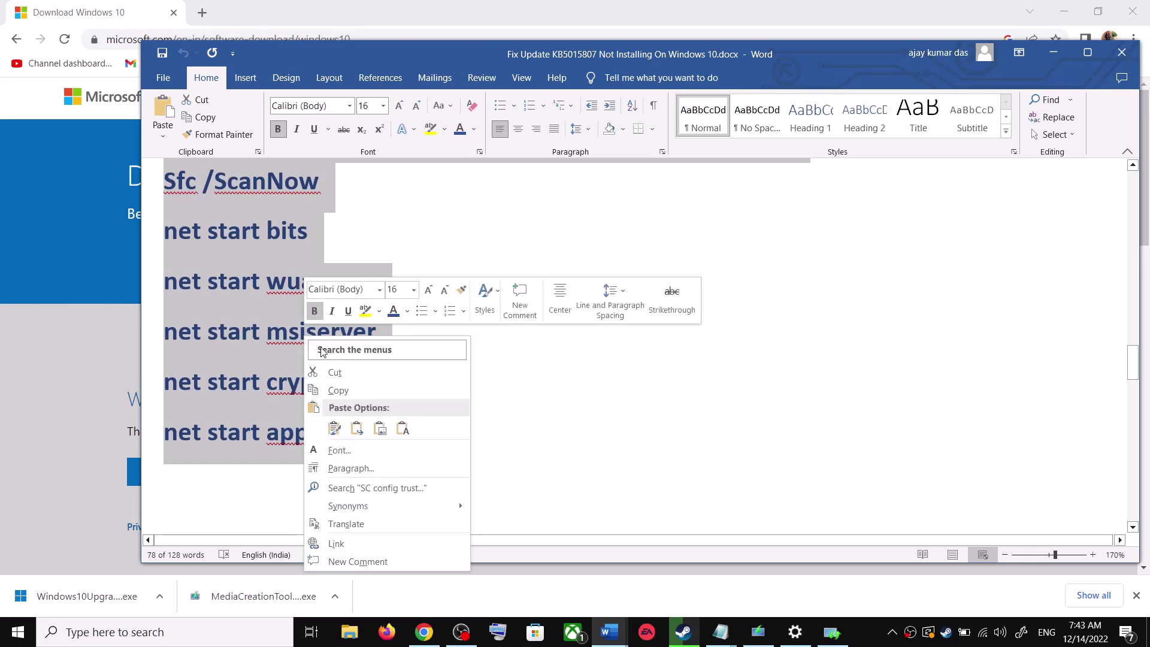
{"action": "left_click", "coordinate": [343, 390]}
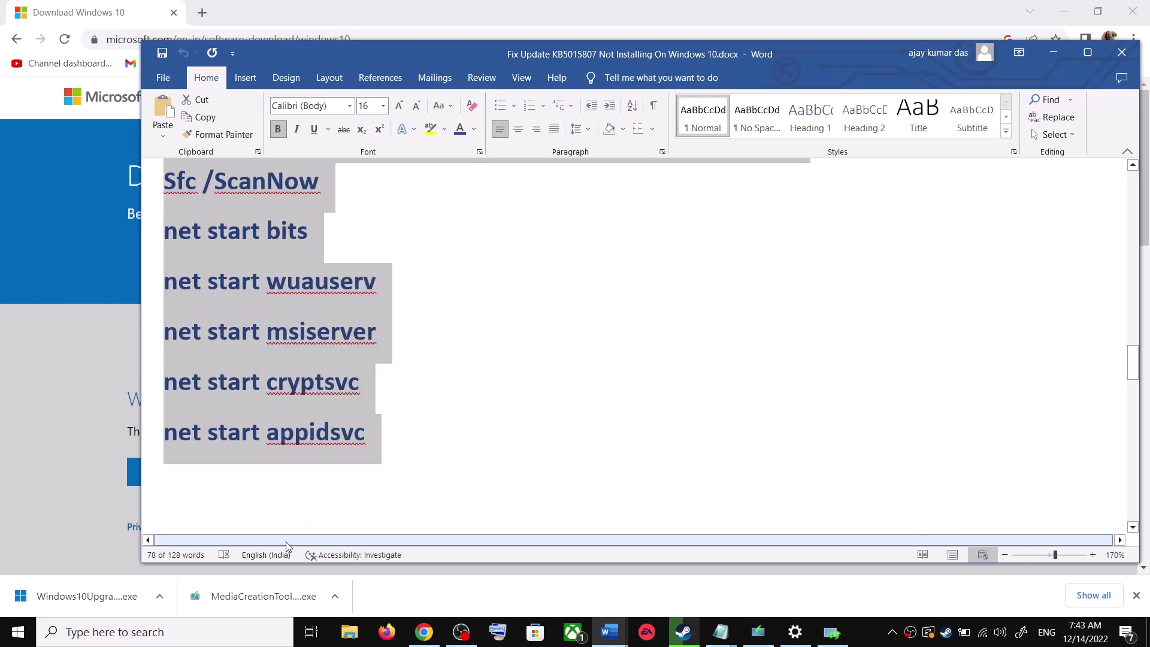
- Find Notepad through the taskbar search and launch it
{"action": "left_click", "coordinate": [202, 644]}
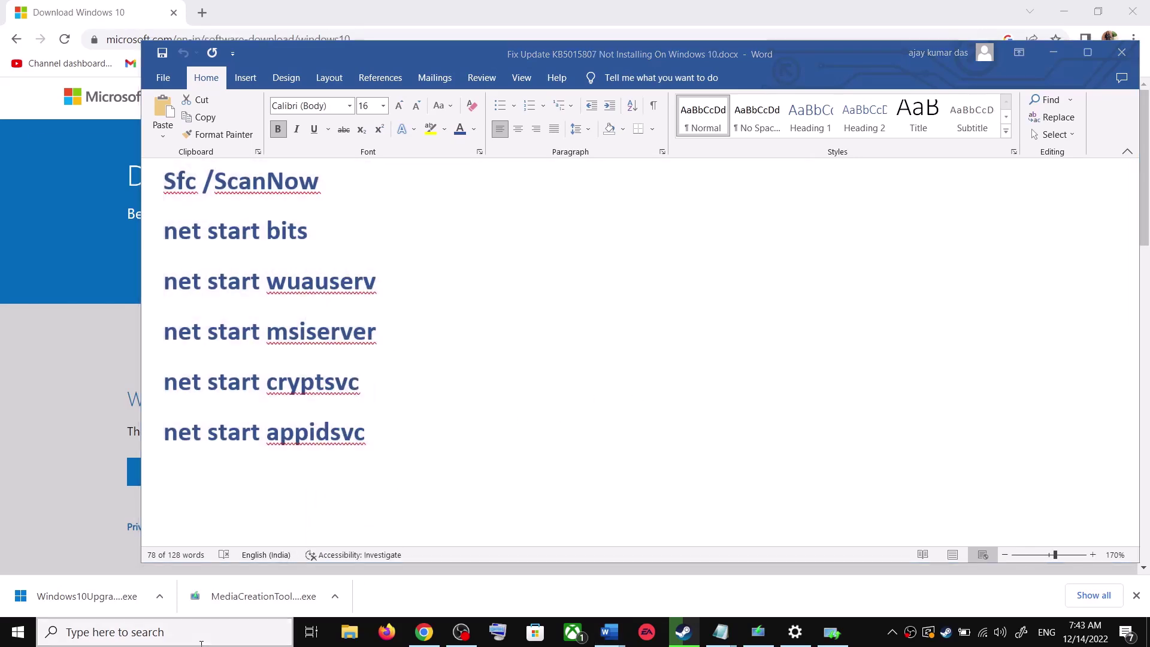
{"action": "type", "text": "ote"}
{"action": "left_click", "coordinate": [193, 213]}
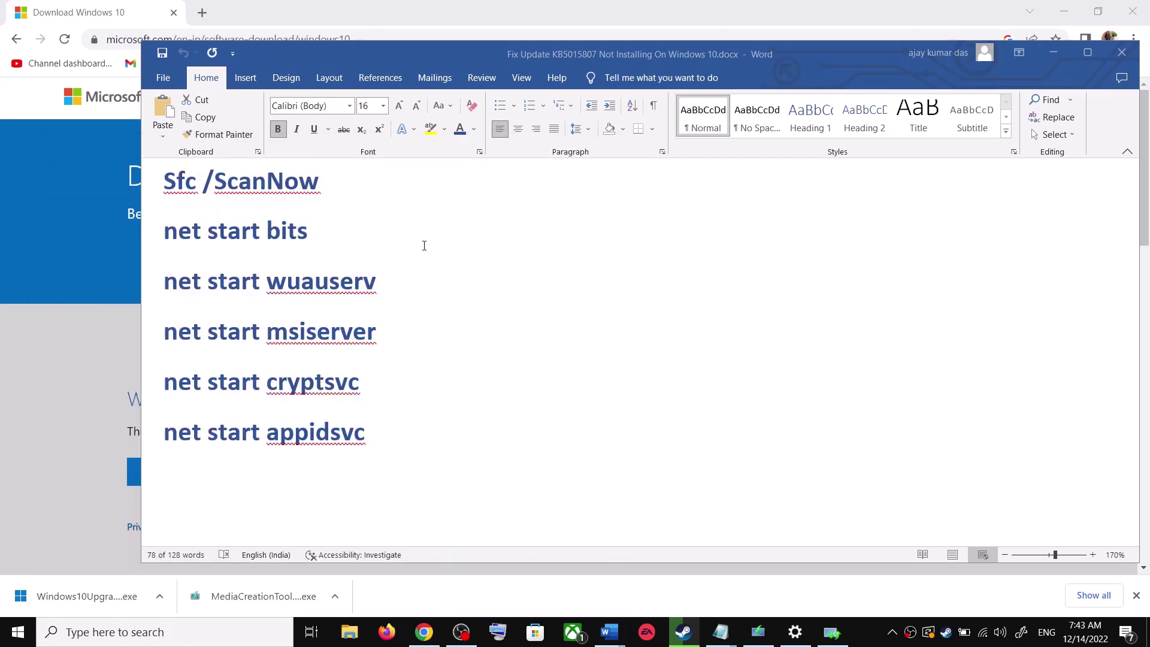
- Paste the copied Step 3 commands into Notepad and start a Save As
{"action": "key", "text": "ctrl+v"}
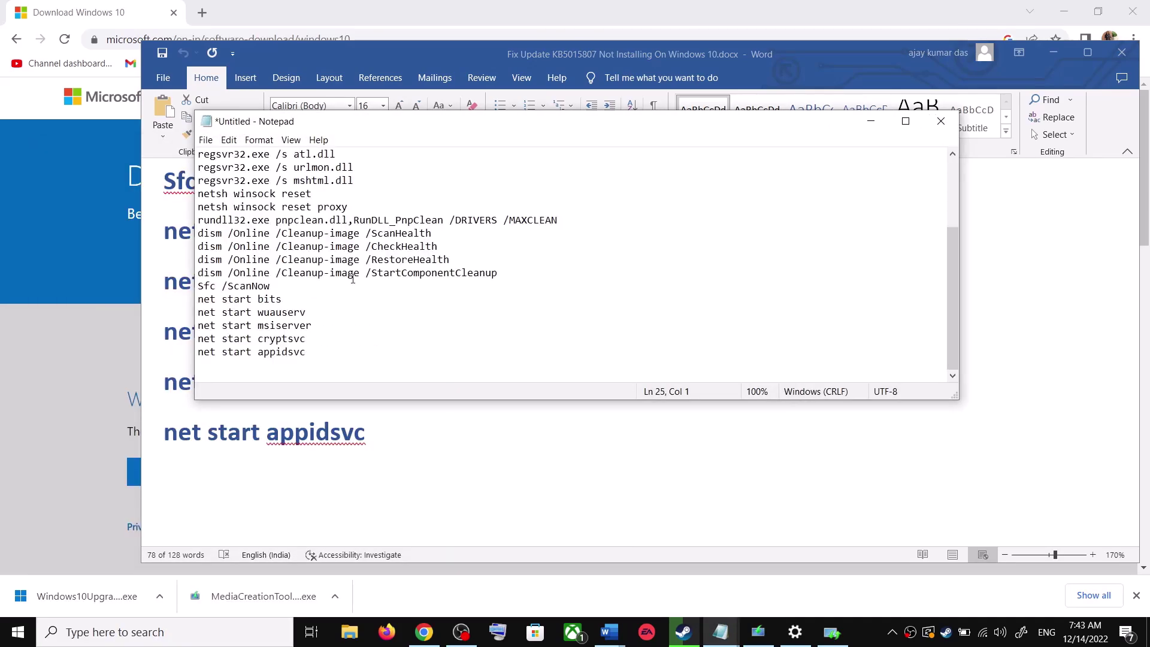
{"action": "scroll", "coordinate": [574, 247], "scroll_direction": "up", "scroll_amount": 3}
{"action": "left_click", "coordinate": [206, 141]}
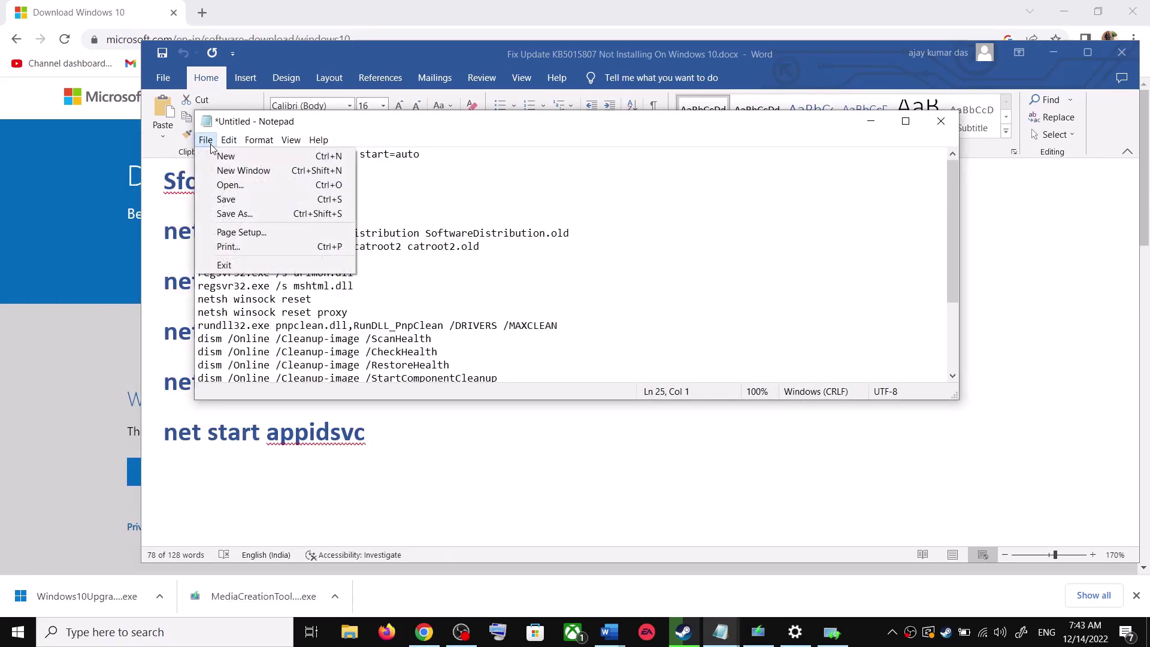
{"action": "left_click", "coordinate": [236, 213]}
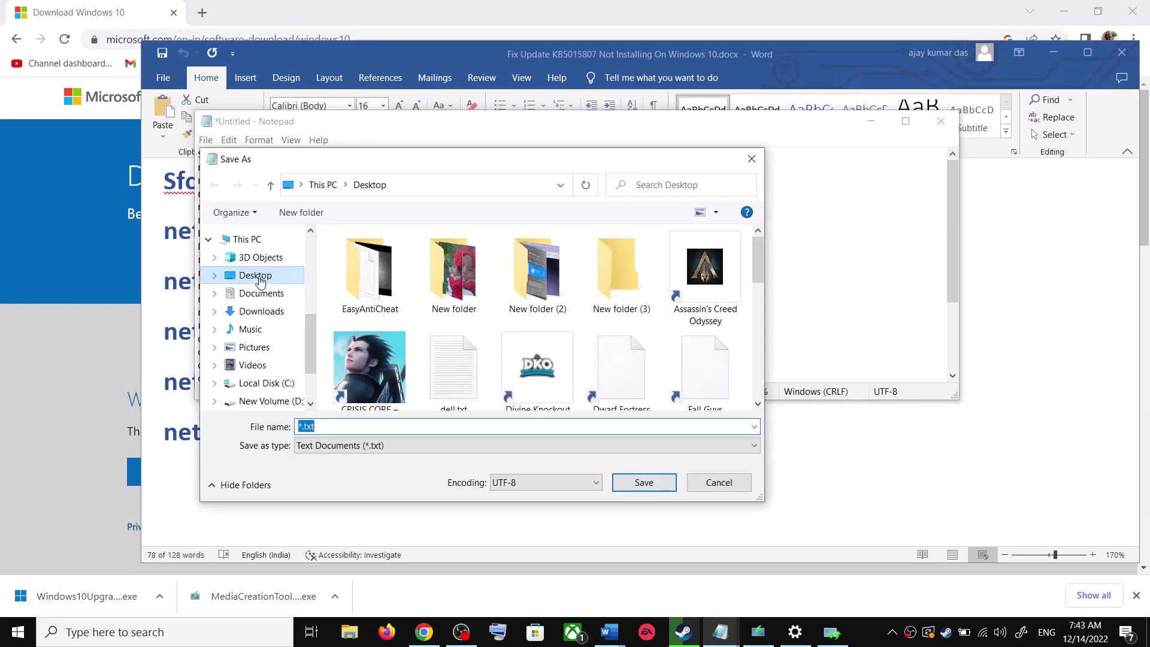
- Save the script to the Desktop as Wufix.bat with All Files type, then show the desktop
{"action": "left_click", "coordinate": [184, 352]}
{"action": "scroll", "coordinate": [640, 437], "scroll_direction": "down", "scroll_amount": 5}
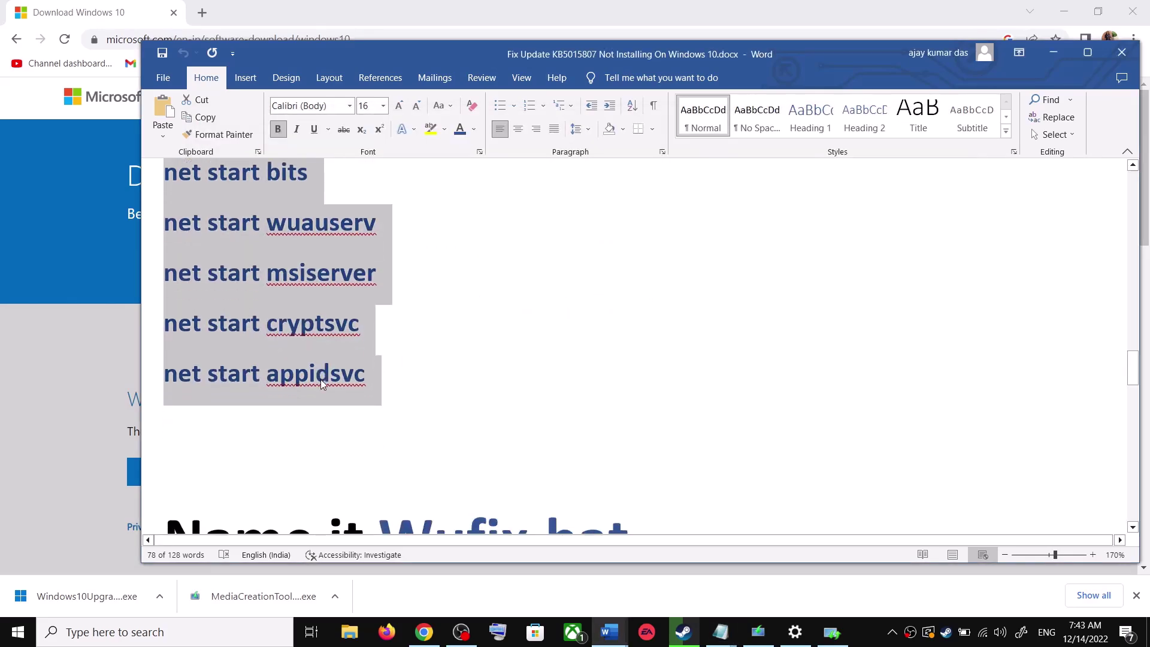
{"action": "left_click_drag", "start_coordinate": [640, 436], "coordinate": [440, 418]}
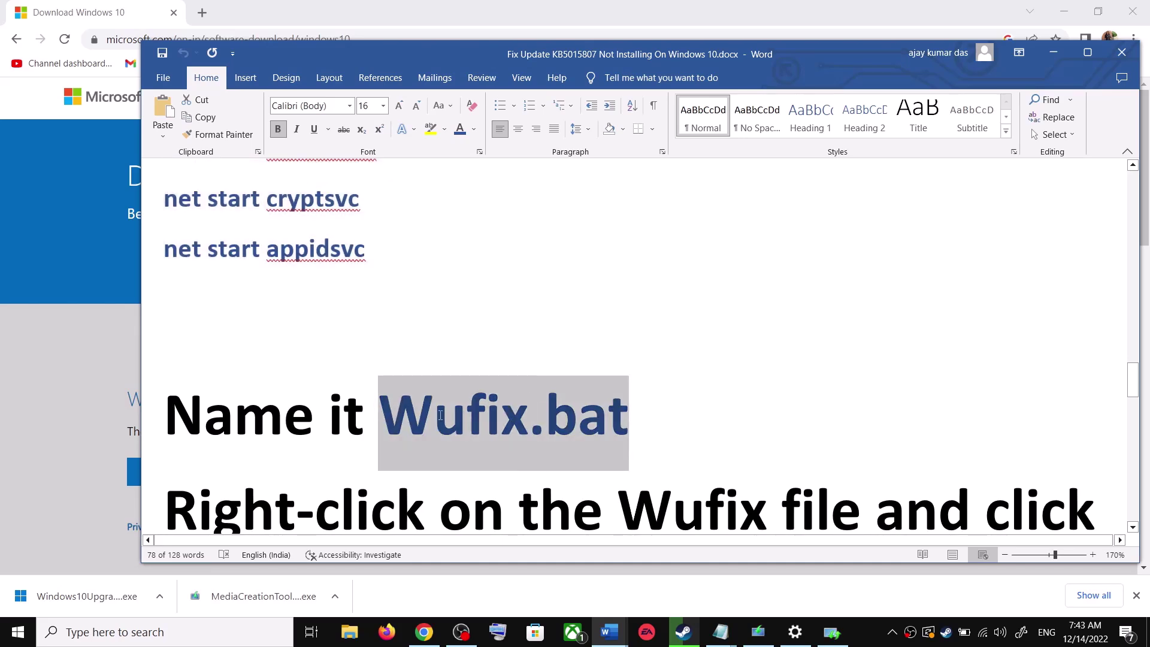
{"action": "key", "text": "ctrl+c"}
{"action": "key", "text": "alt+Tab"}
{"action": "left_click", "coordinate": [417, 424]}
{"action": "key", "text": "ctrl+a"}
{"action": "key", "text": "ctrl+v"}
{"action": "left_click", "coordinate": [352, 453]}
{"action": "left_click", "coordinate": [326, 471]}
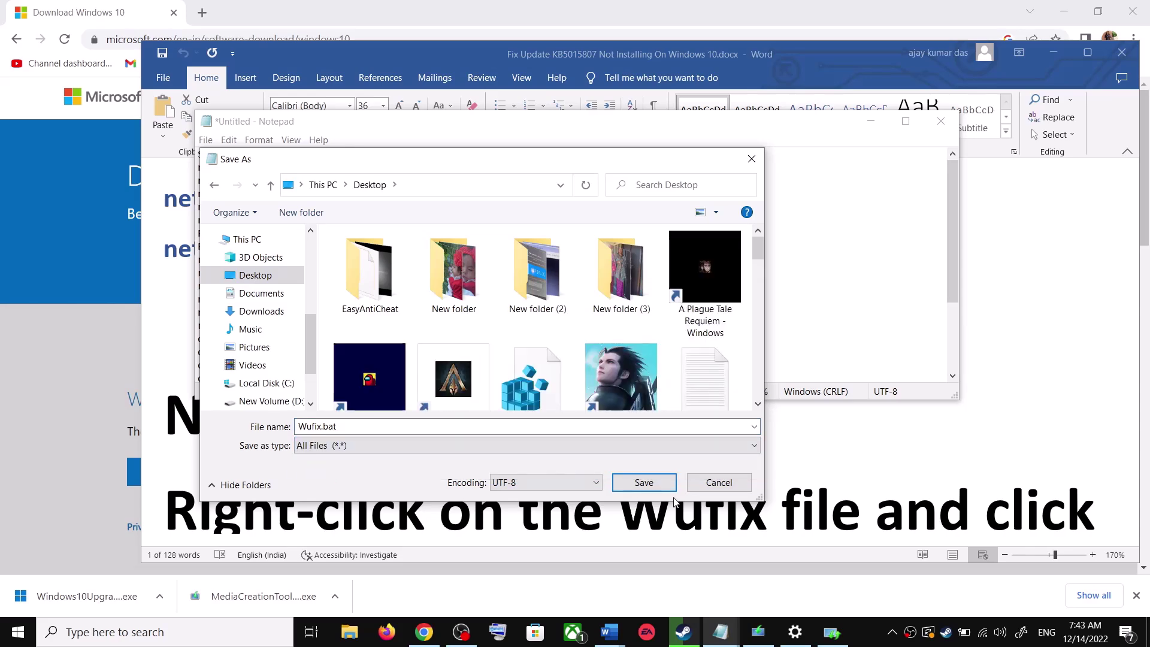
{"action": "left_click", "coordinate": [658, 484]}
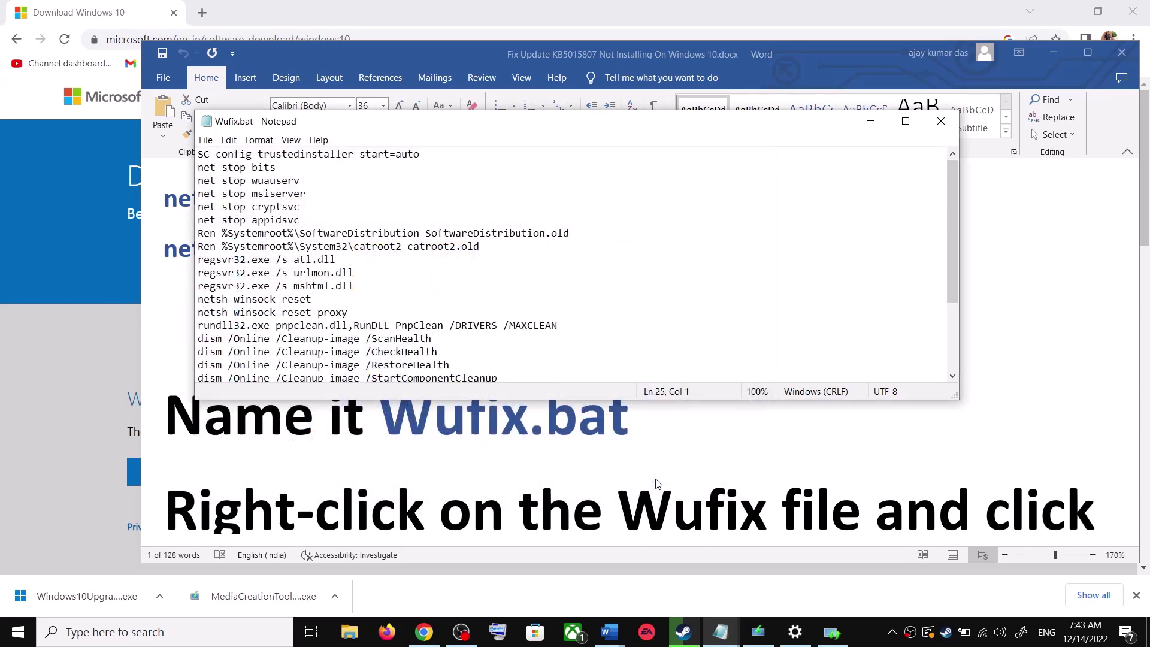
{"action": "key", "text": "super+d"}
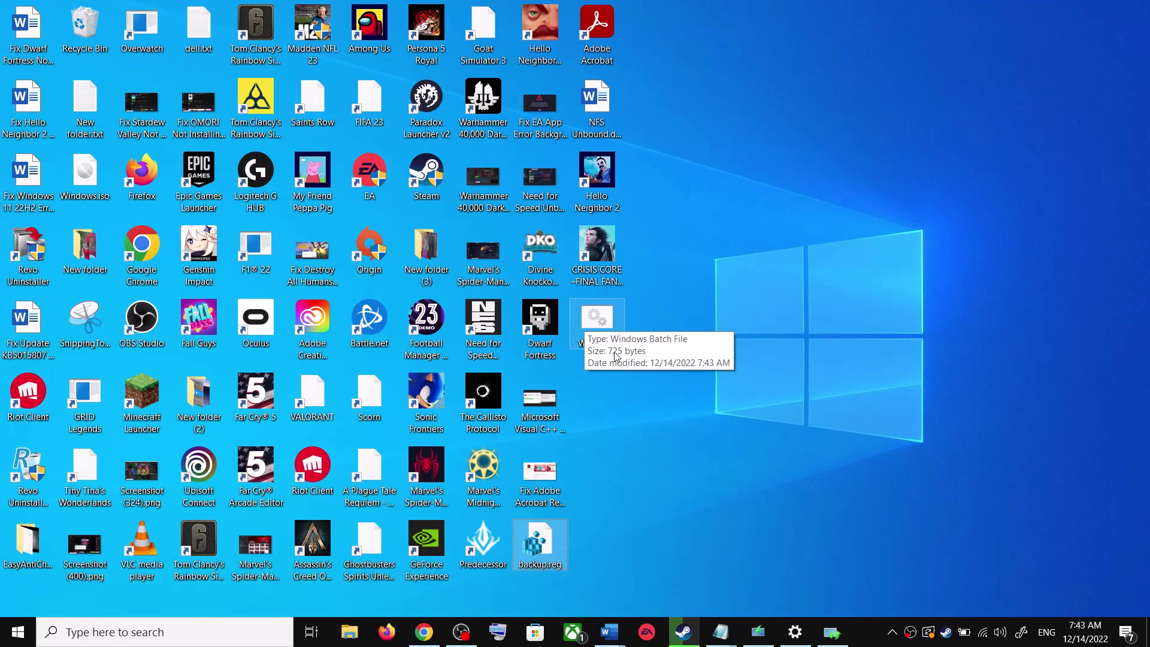
- Run Wufix.bat on the desktop as administrator
{"action": "left_click", "coordinate": [606, 328]}
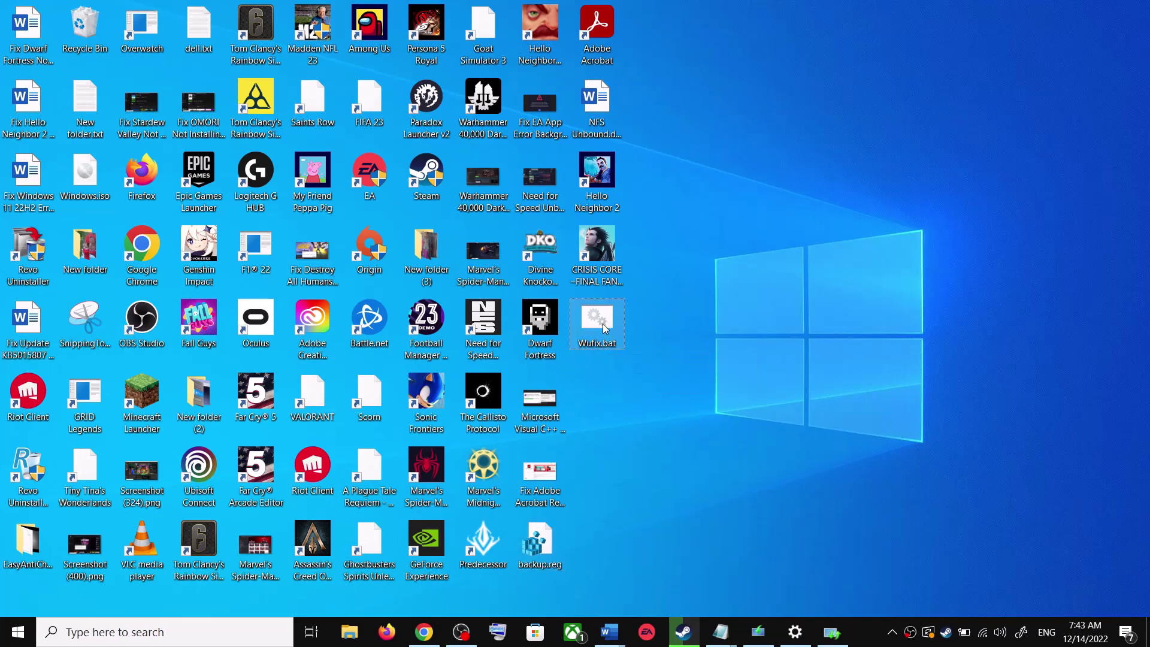
{"action": "right_click", "coordinate": [605, 326]}
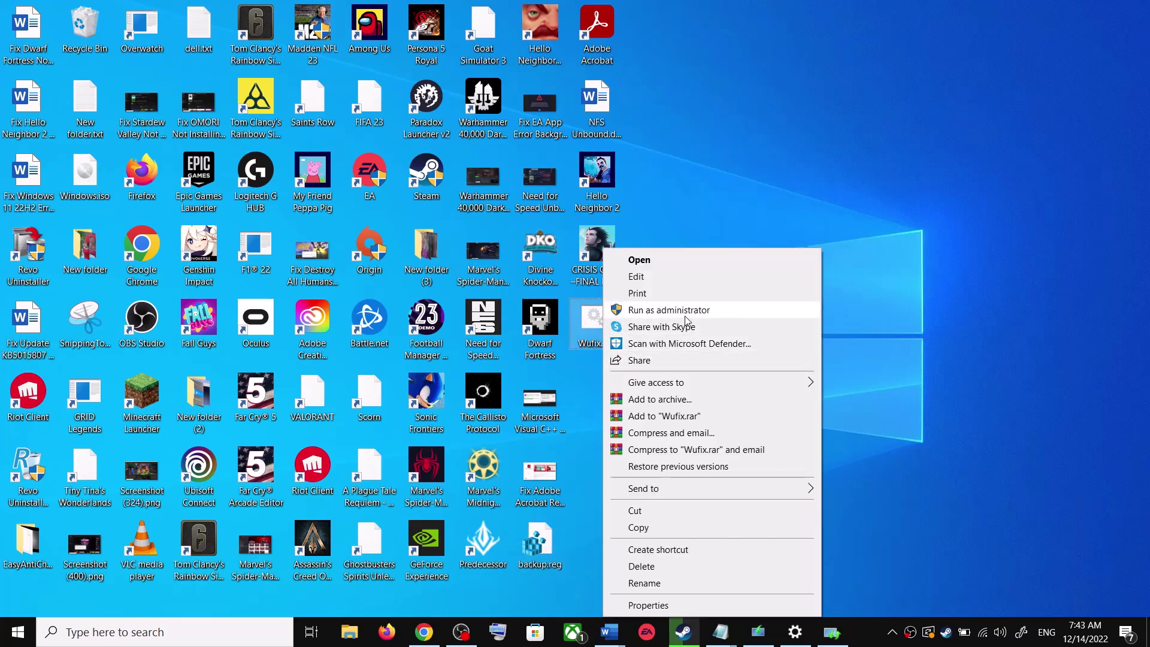
{"action": "left_click", "coordinate": [688, 207]}
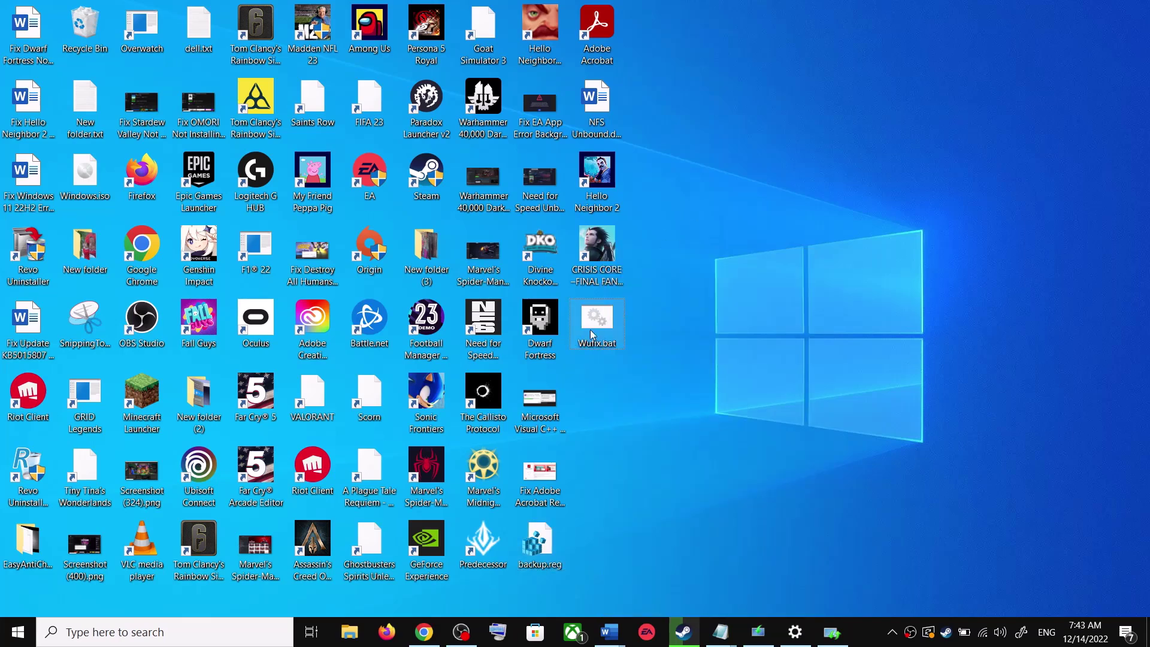
{"action": "right_click", "coordinate": [597, 333]}
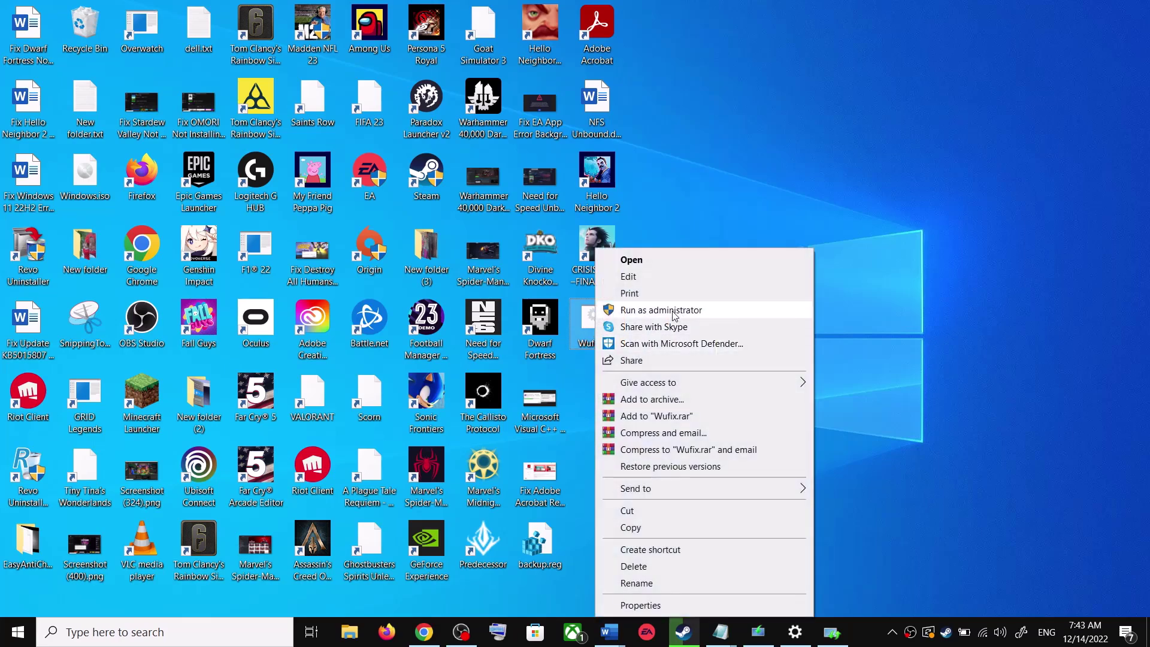
{"action": "left_click", "coordinate": [673, 310]}
{"action": "left_click", "coordinate": [641, 408]}
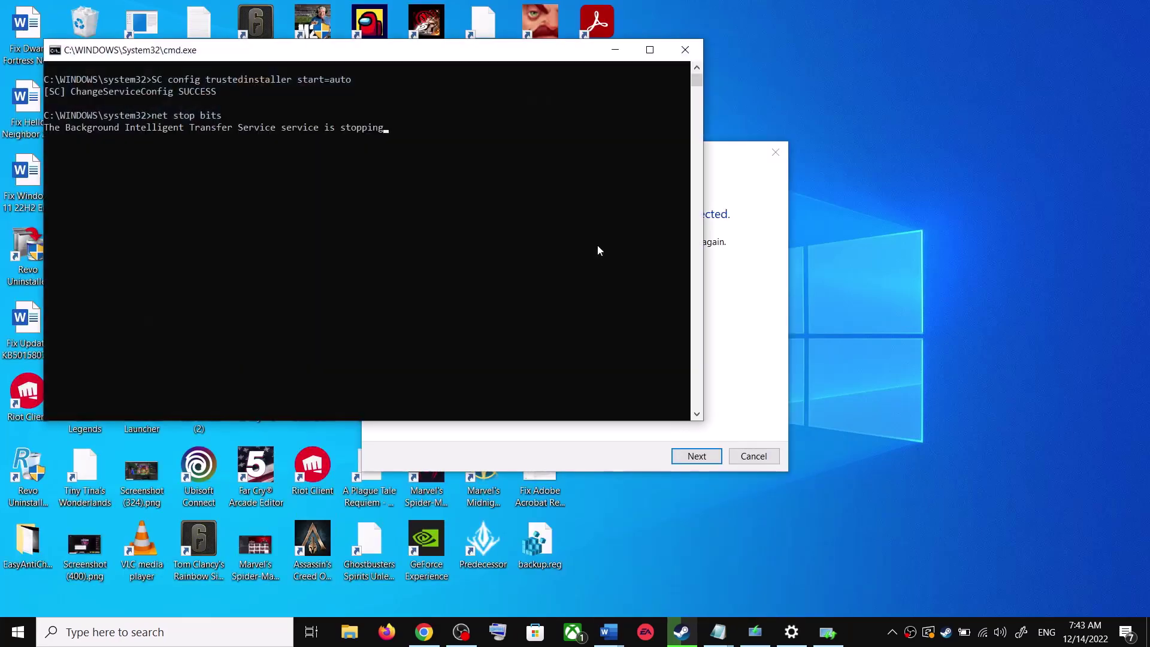
- Move the Command Prompt window aside while Wufix runs; dismiss the Start power menu
{"action": "left_click_drag", "start_coordinate": [521, 54], "coordinate": [653, 161]}
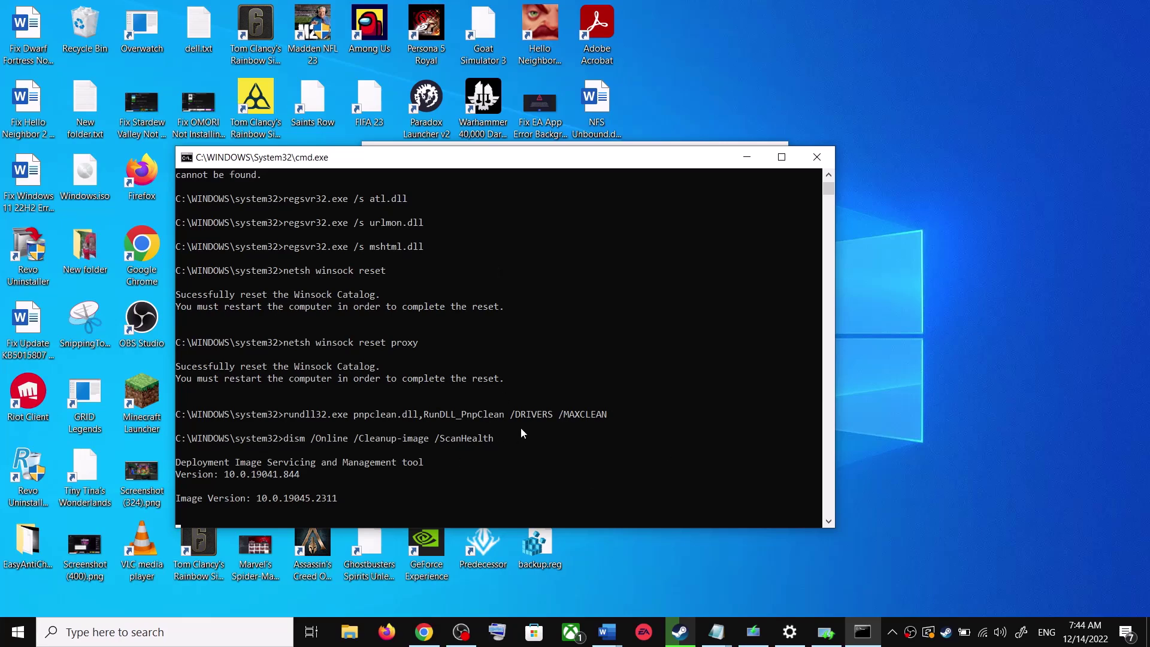
{"action": "left_click", "coordinate": [17, 632]}
{"action": "left_click", "coordinate": [21, 600]}
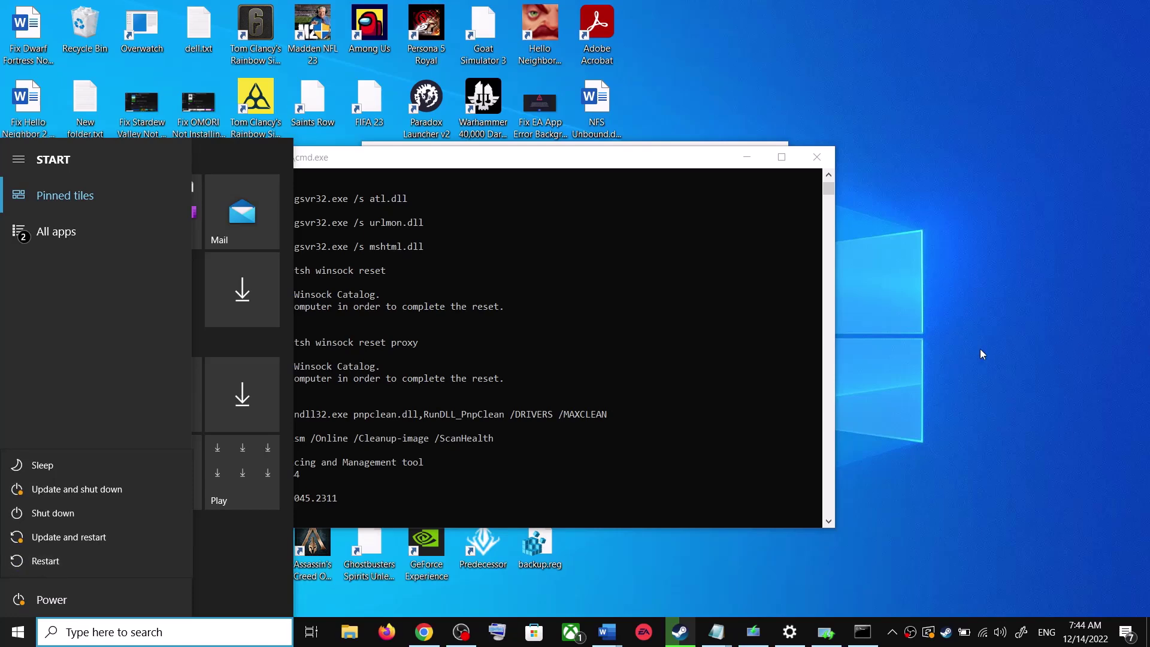
{"action": "left_click", "coordinate": [953, 409]}
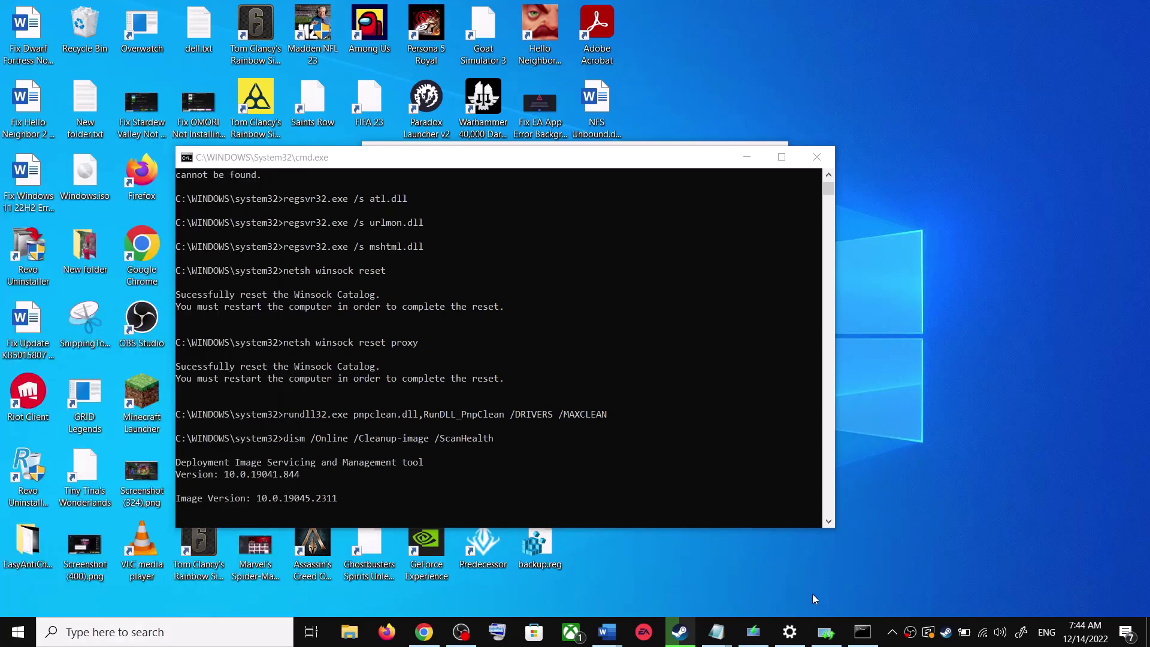
- Close the Settings window and bring the Fix Update guide back to the front
{"action": "right_click", "coordinate": [787, 635]}
{"action": "left_click", "coordinate": [779, 606]}
{"action": "mouse_move", "coordinate": [623, 634]}
{"action": "left_click", "coordinate": [673, 517]}
- Reach Step 4, Use Media Creation Tool, and the Create Windows 10 installation media section in Chrome
{"action": "scroll", "coordinate": [577, 391], "scroll_direction": "down", "scroll_amount": 6}
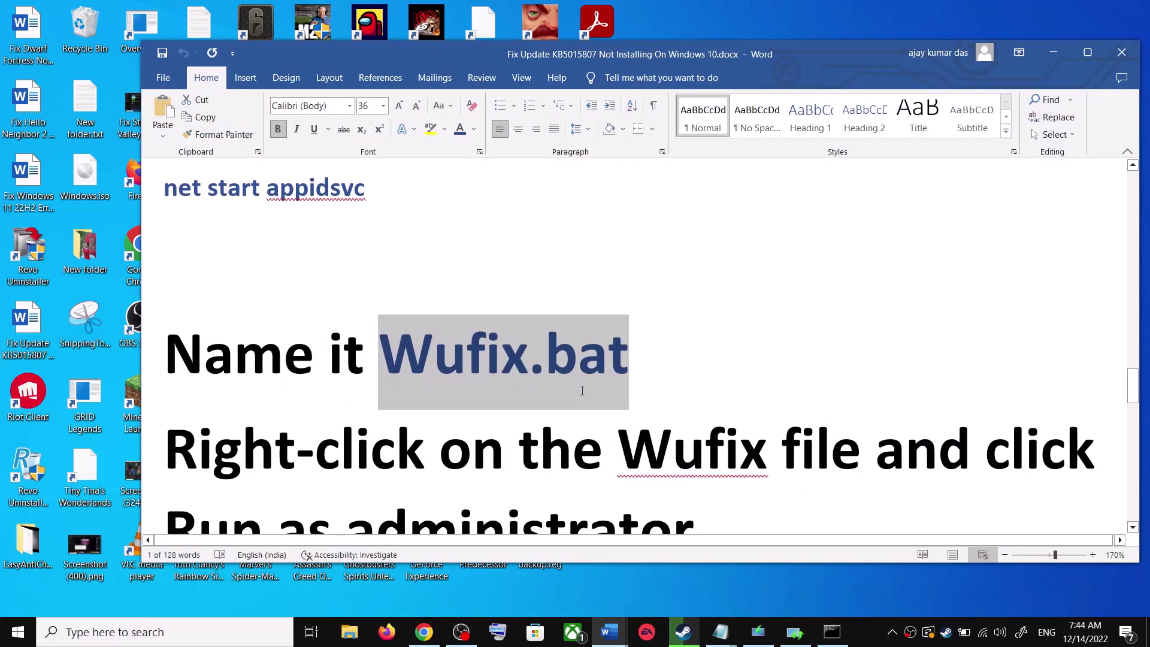
{"action": "scroll", "coordinate": [583, 390], "scroll_direction": "down", "scroll_amount": 2}
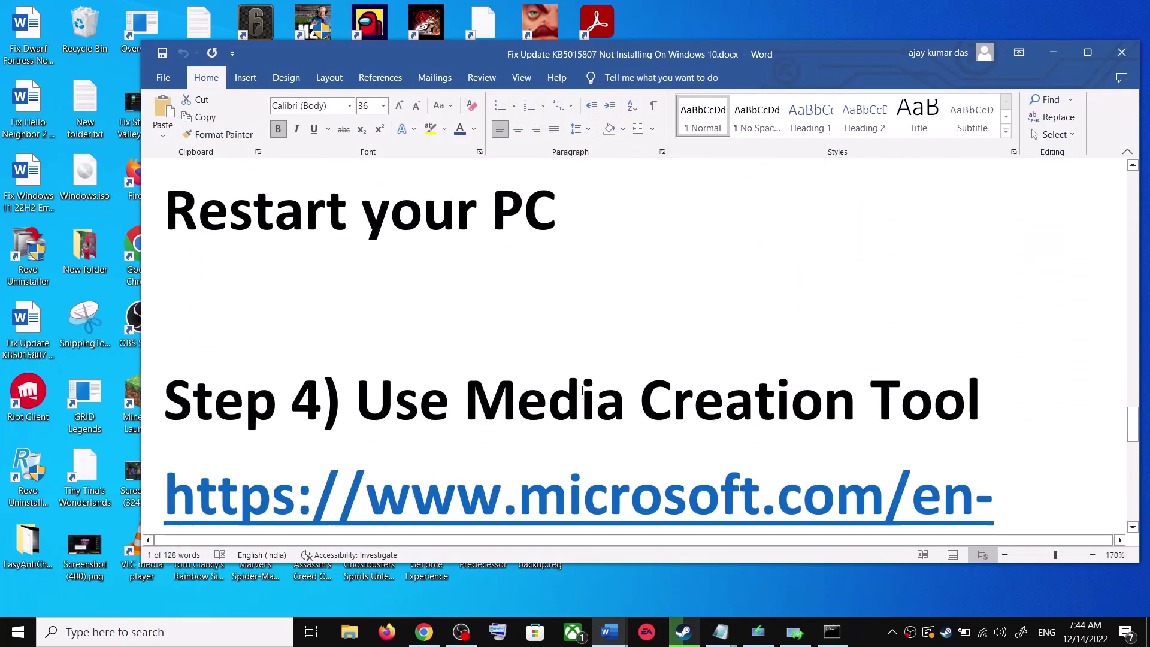
{"action": "left_click", "coordinate": [947, 399], "text": "shift"}
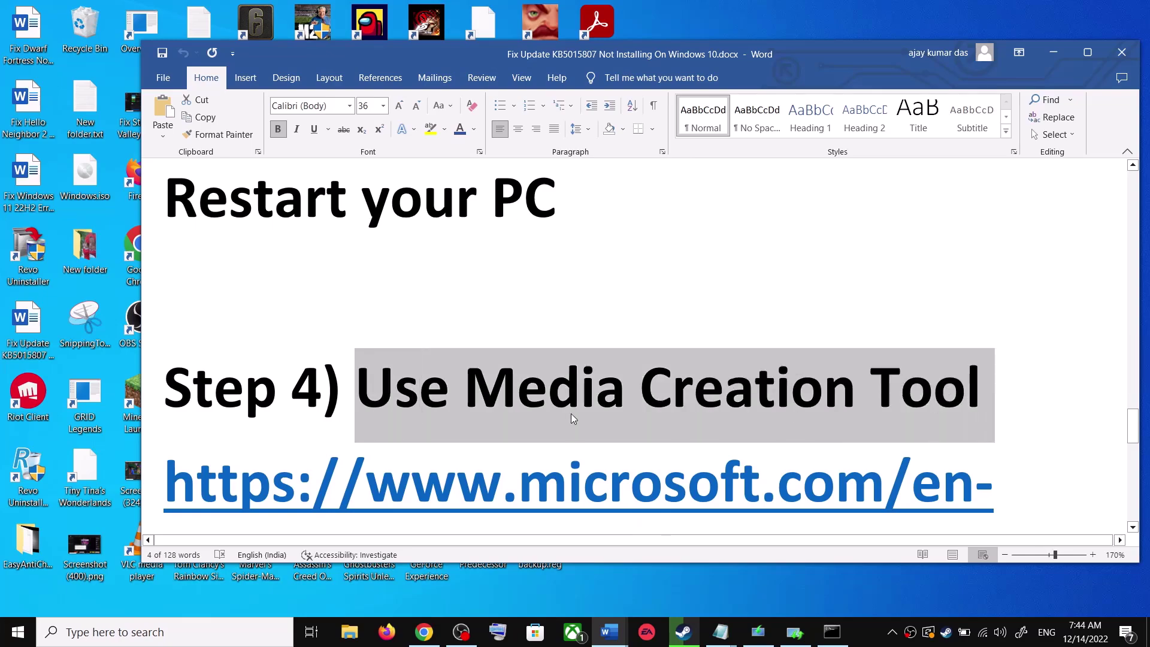
{"action": "scroll", "coordinate": [573, 419], "scroll_direction": "down", "scroll_amount": 5}
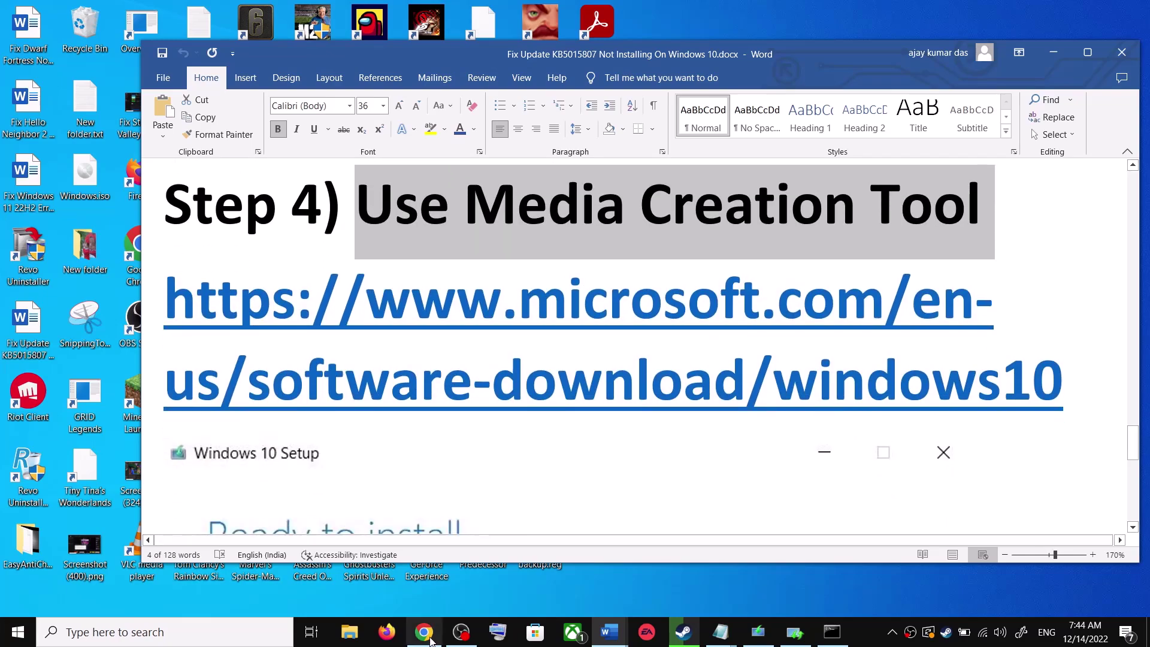
{"action": "left_click", "coordinate": [424, 632]}
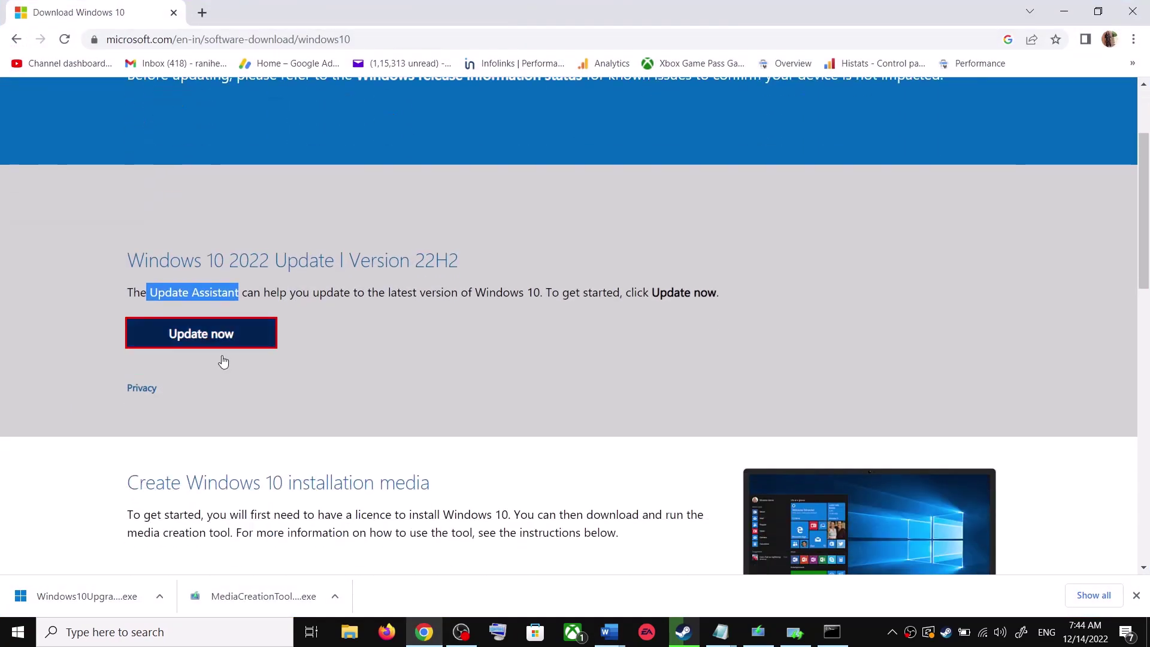
{"action": "scroll", "coordinate": [223, 362], "scroll_direction": "down", "scroll_amount": 3}
{"action": "left_click_drag", "start_coordinate": [138, 375], "coordinate": [239, 373]}
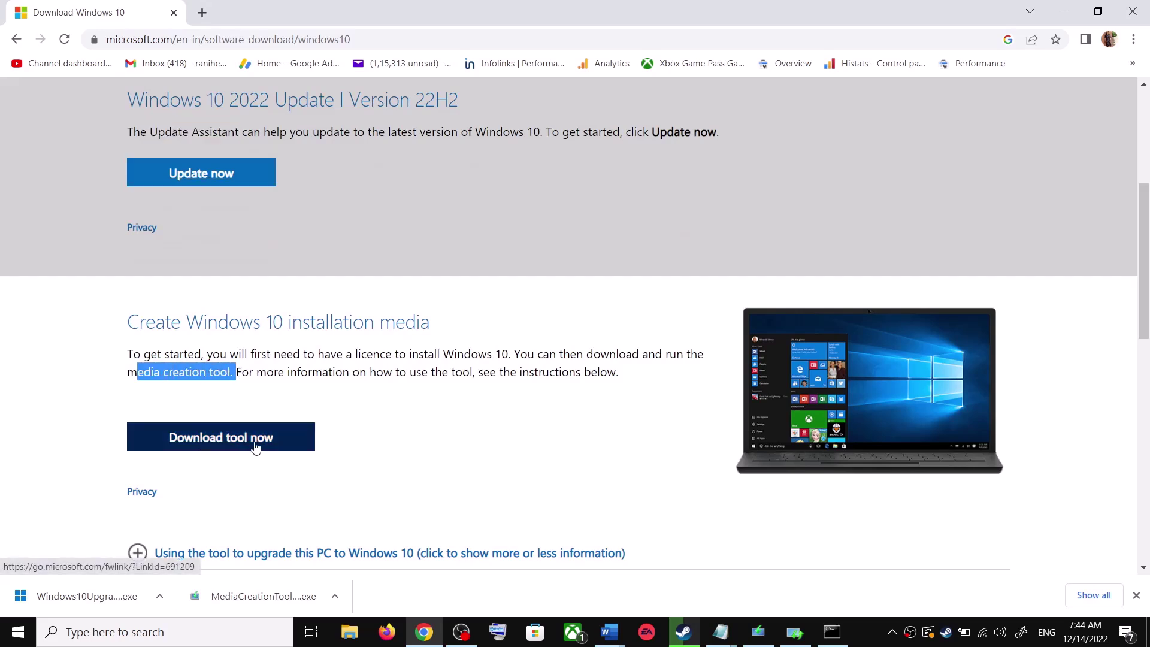
- Launch MediaCreationTool.exe, accept the licence terms, and start upgrading this PC now
{"action": "left_click", "coordinate": [242, 603]}
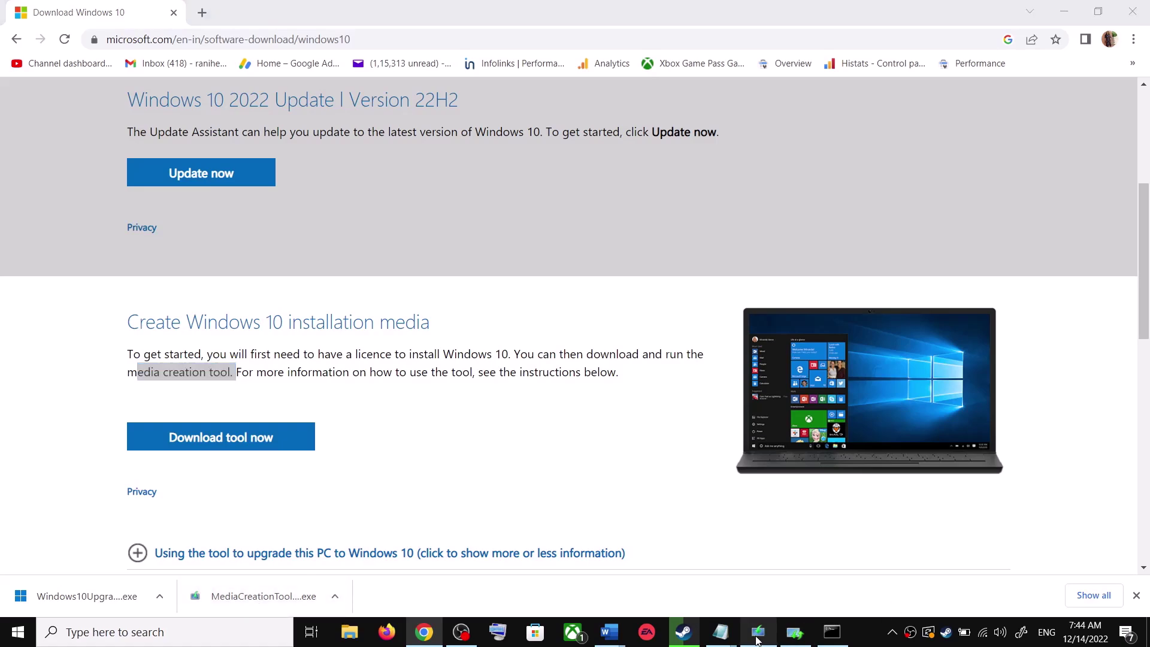
{"action": "left_click", "coordinate": [782, 496]}
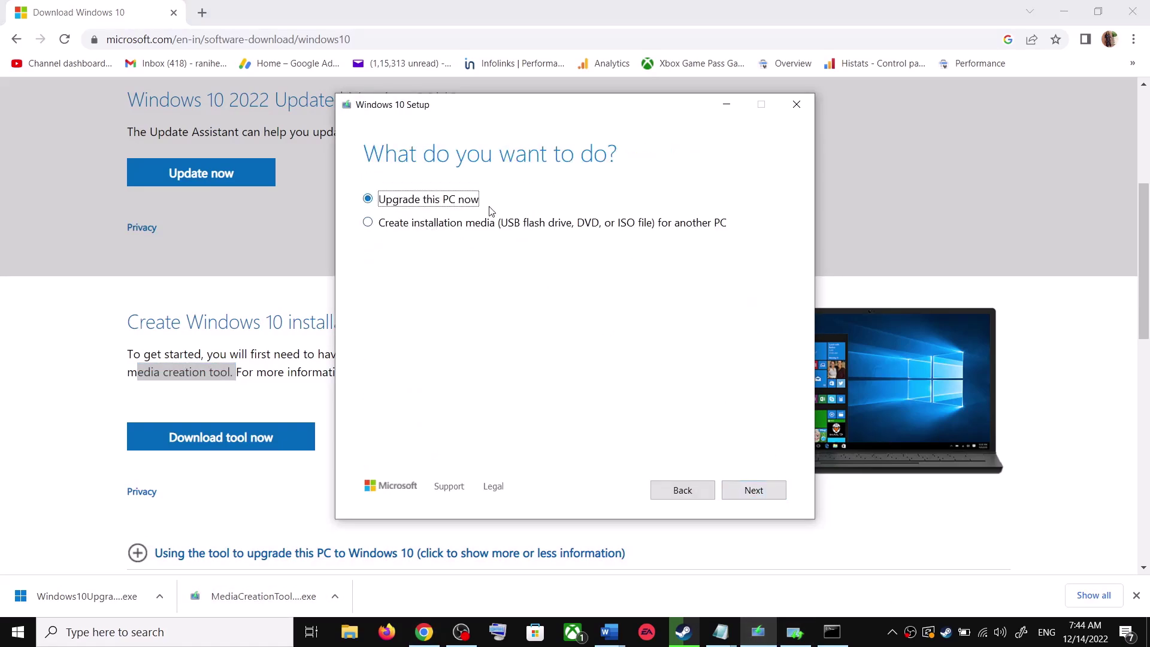
{"action": "left_click", "coordinate": [764, 491]}
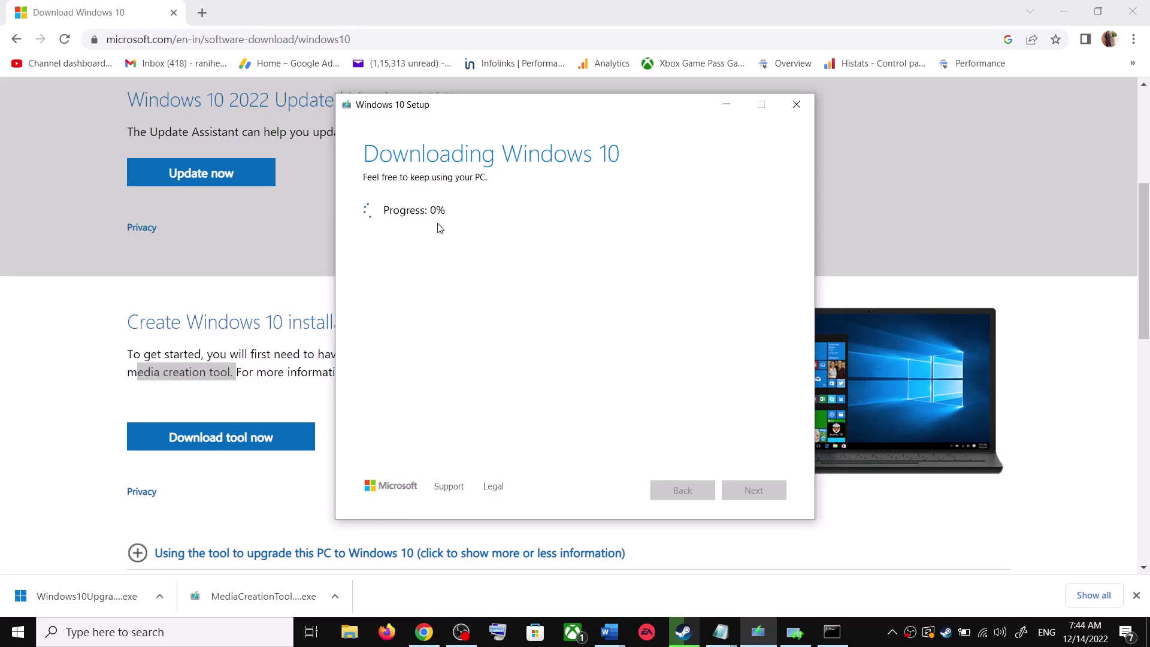
- Bring the Fix Update guide Word document back to the front from the taskbar
{"action": "mouse_move", "coordinate": [612, 634]}
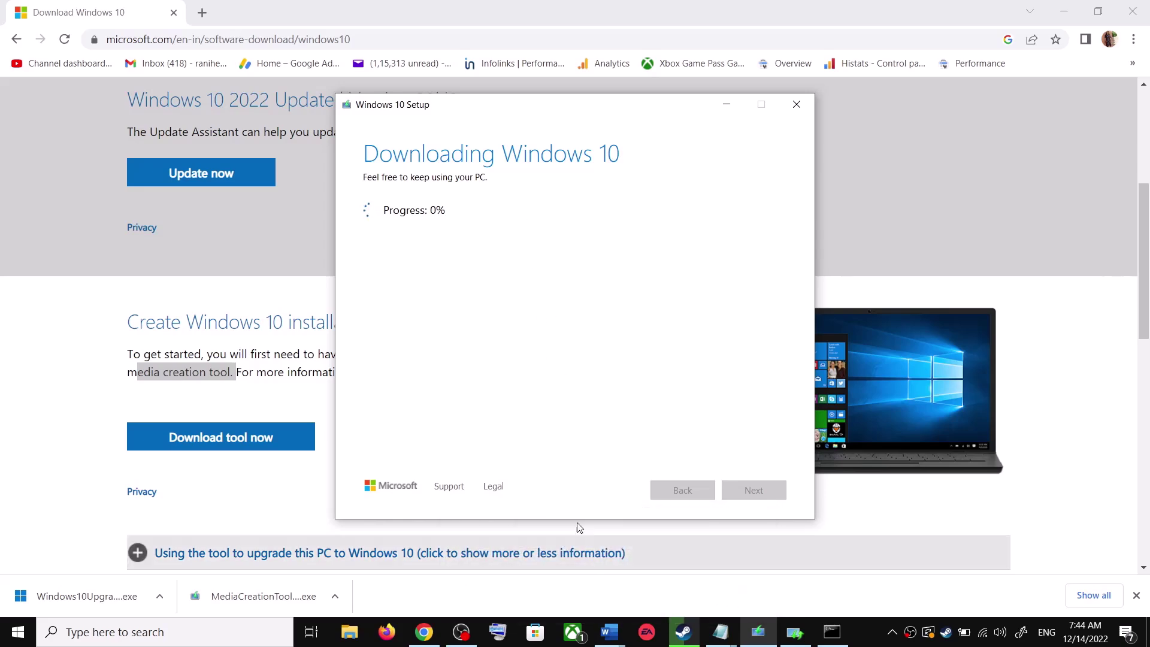
{"action": "left_click", "coordinate": [609, 632]}
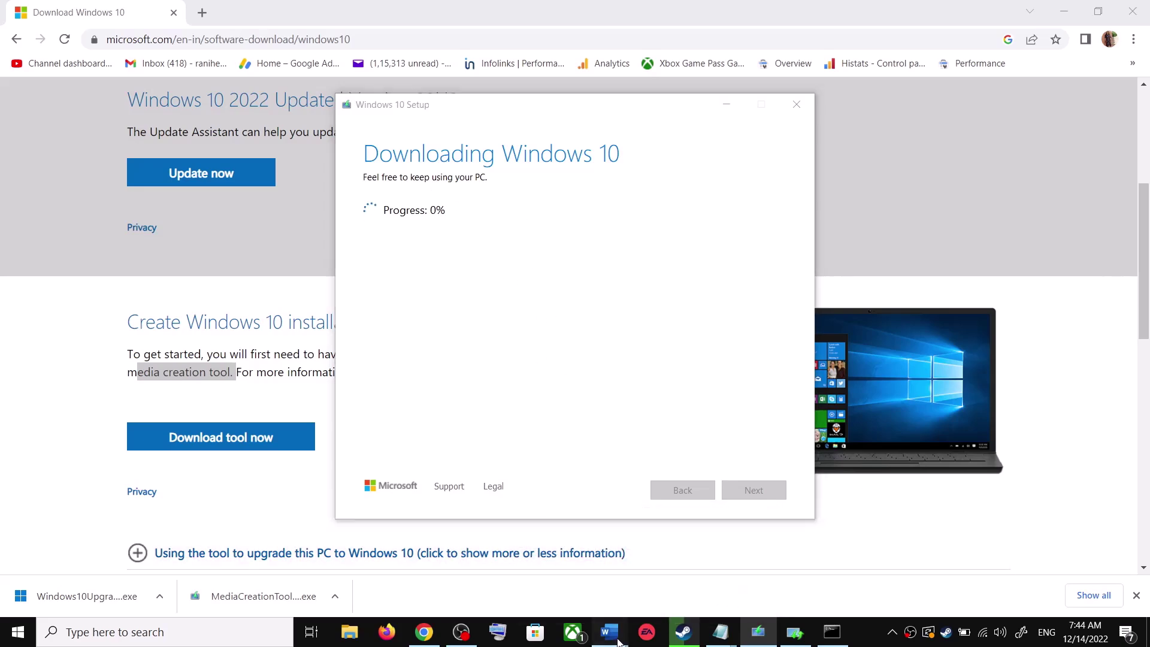
{"action": "left_click", "coordinate": [701, 562]}
- Maximize the Word guide and scroll to the Ready to install screenshot keeping personal files and apps
{"action": "scroll", "coordinate": [791, 375], "scroll_direction": "down", "scroll_amount": 3}
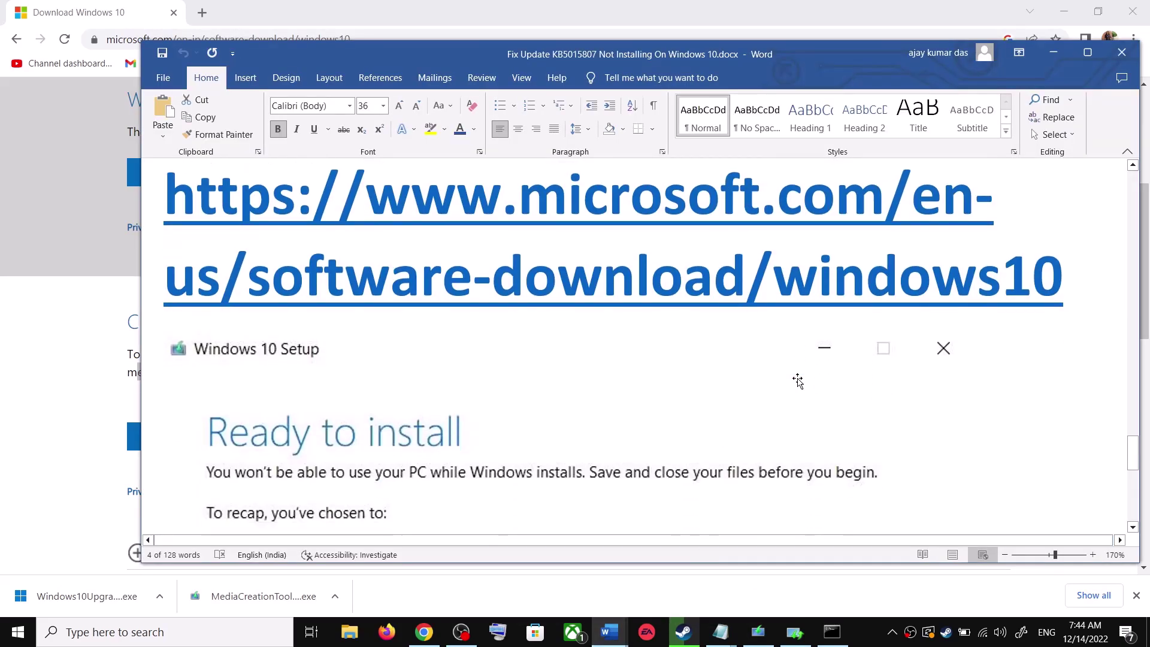
{"action": "left_click", "coordinate": [1087, 53]}
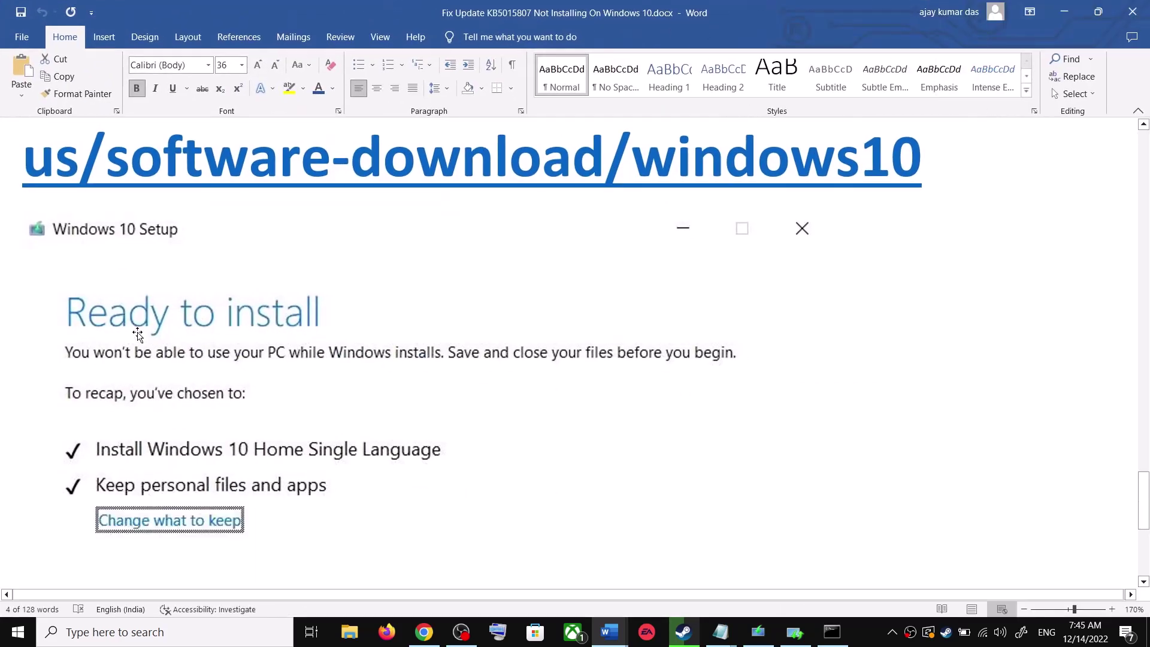
{"action": "scroll", "coordinate": [134, 329], "scroll_direction": "down", "scroll_amount": 2}
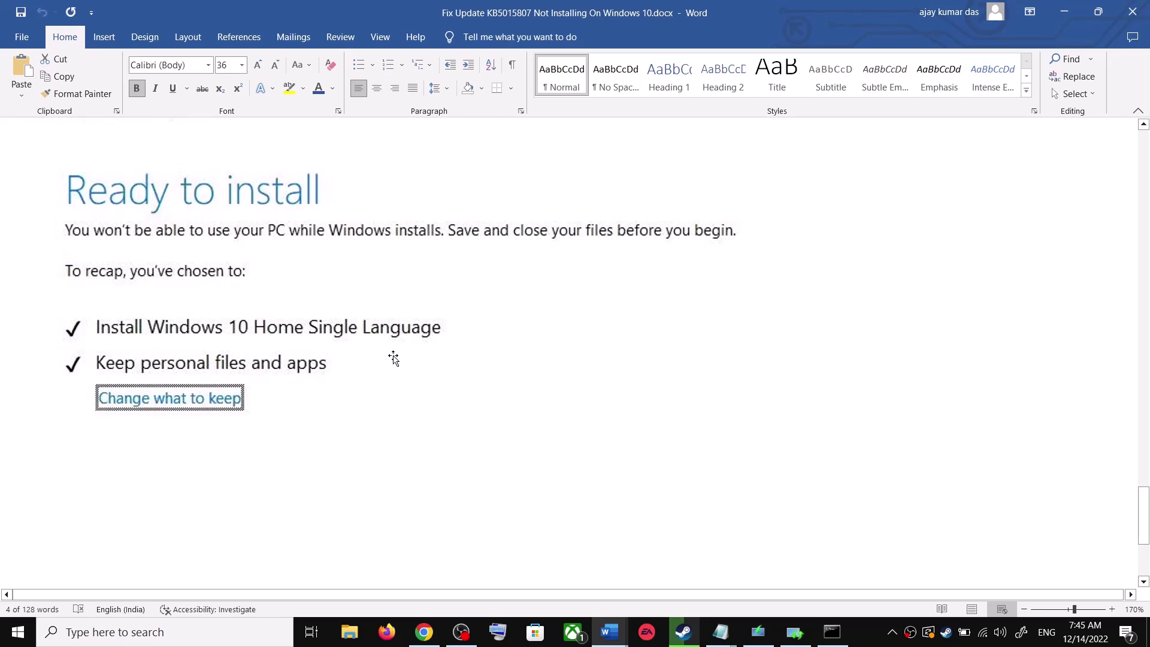
{"action": "scroll", "coordinate": [403, 363], "scroll_direction": "down", "scroll_amount": 4}
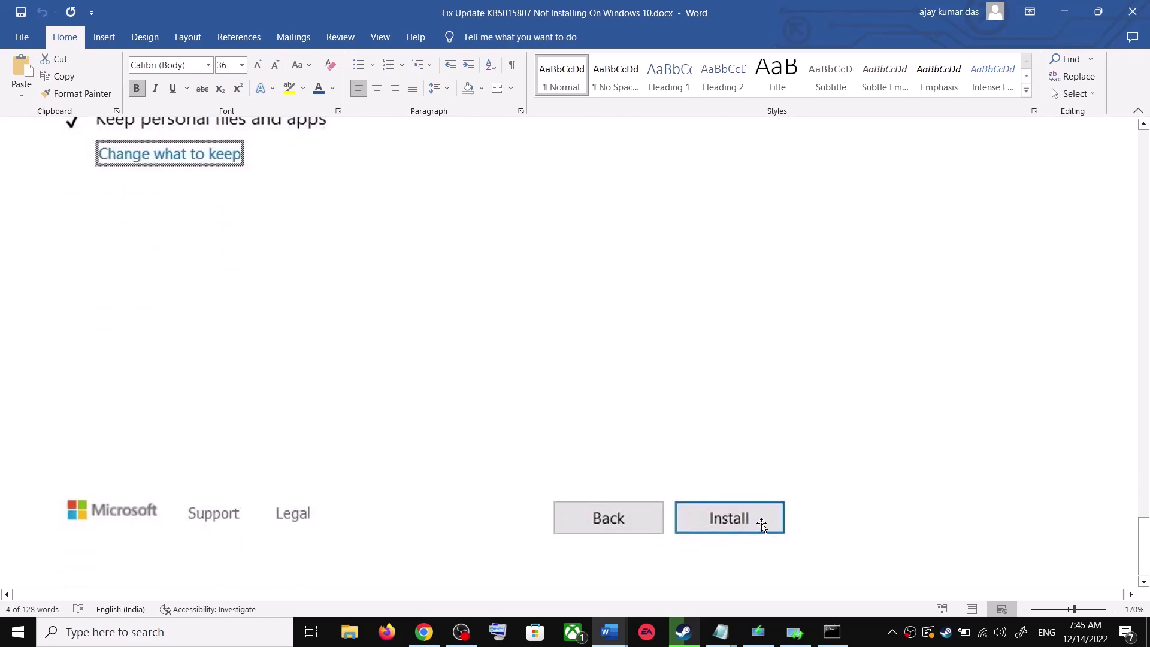
{"action": "scroll", "coordinate": [585, 414], "scroll_direction": "up", "scroll_amount": 4}
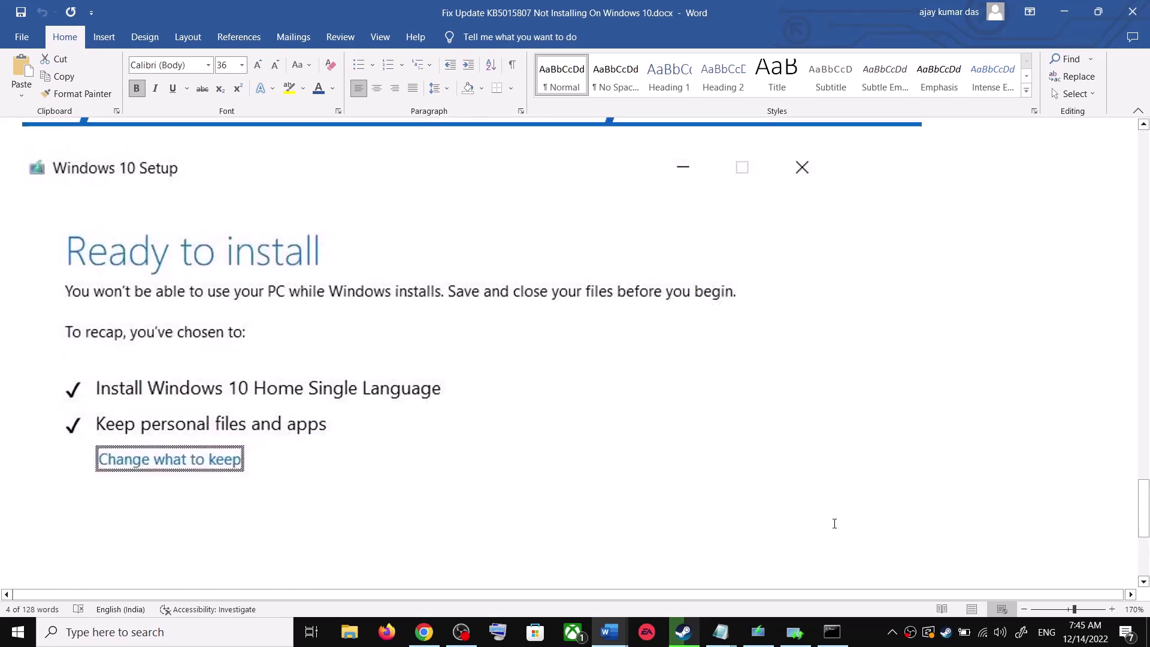
{"action": "left_click", "coordinate": [876, 634]}
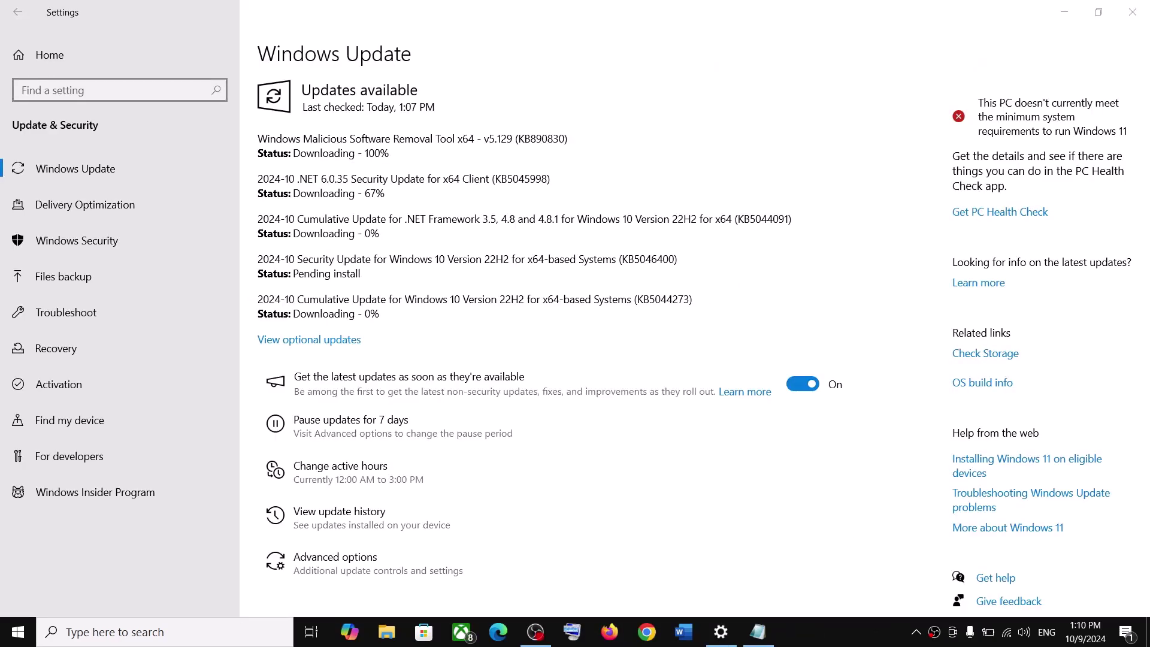